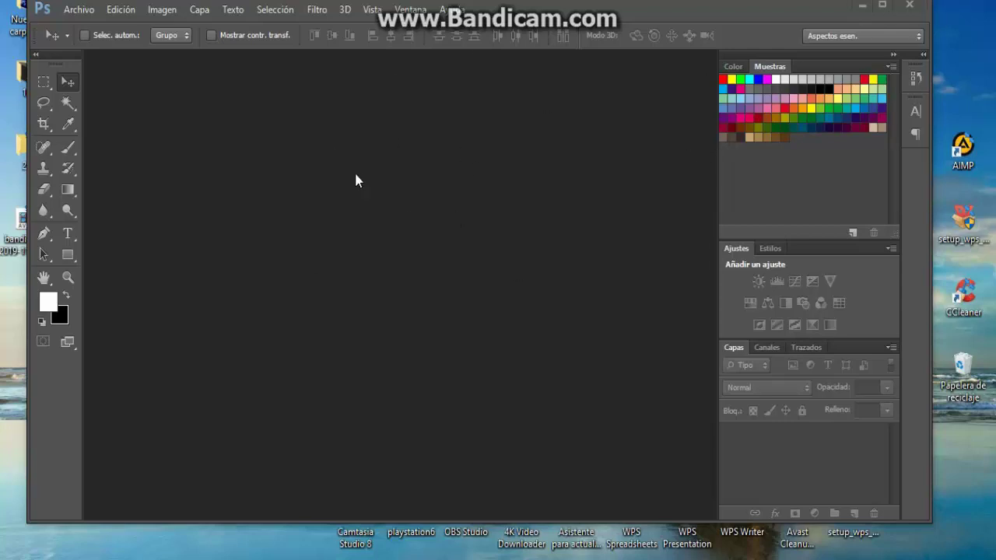
Create a new 7 × 5 inch, 300 ppi document from the Photography preset
{"action": "left_click", "coordinate": [79, 9]}
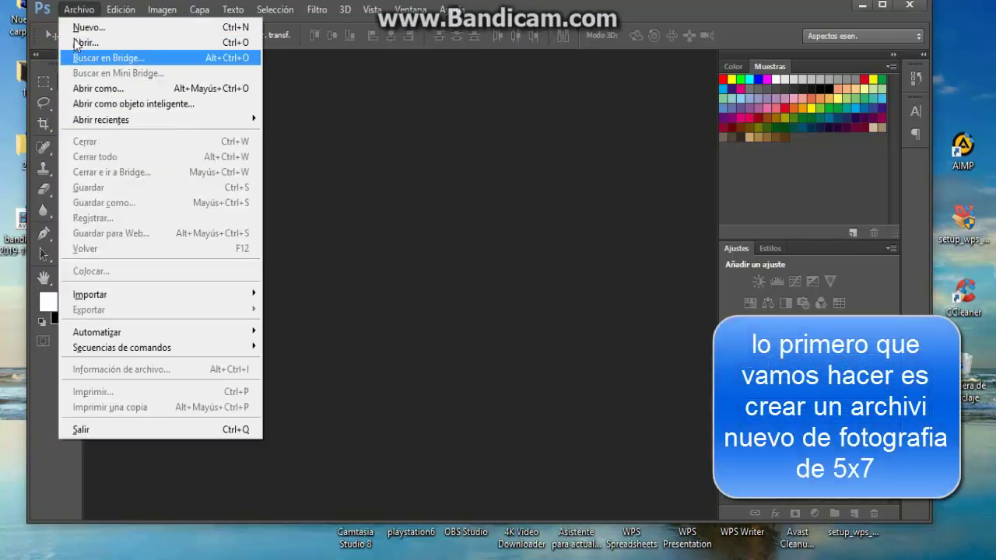
{"action": "left_click", "coordinate": [78, 27]}
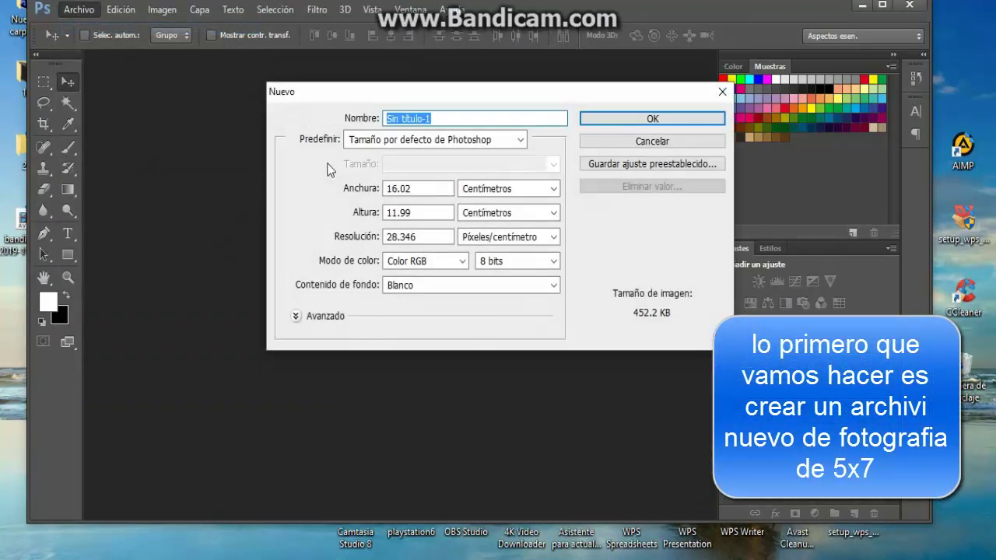
{"action": "left_click_drag", "start_coordinate": [389, 97], "coordinate": [383, 83]}
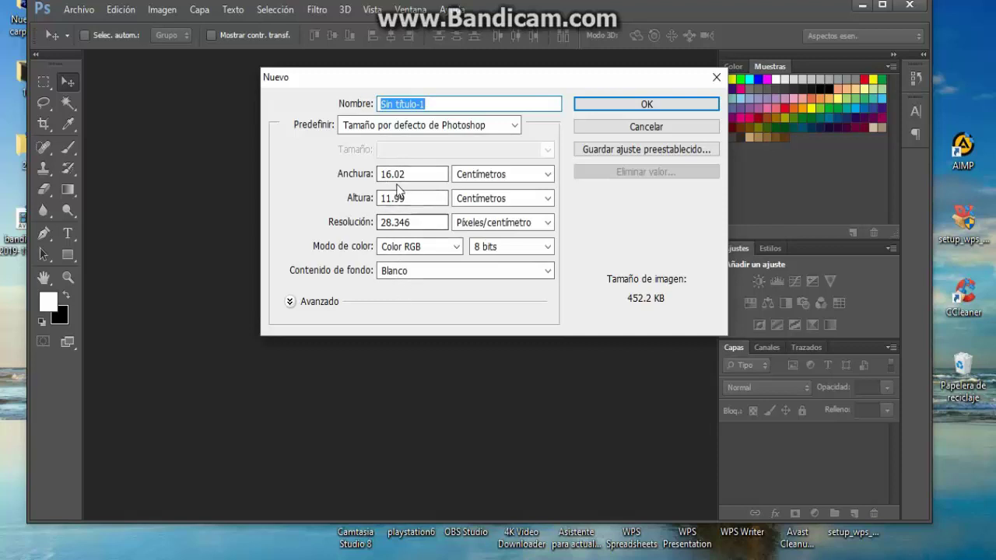
{"action": "left_click", "coordinate": [416, 127]}
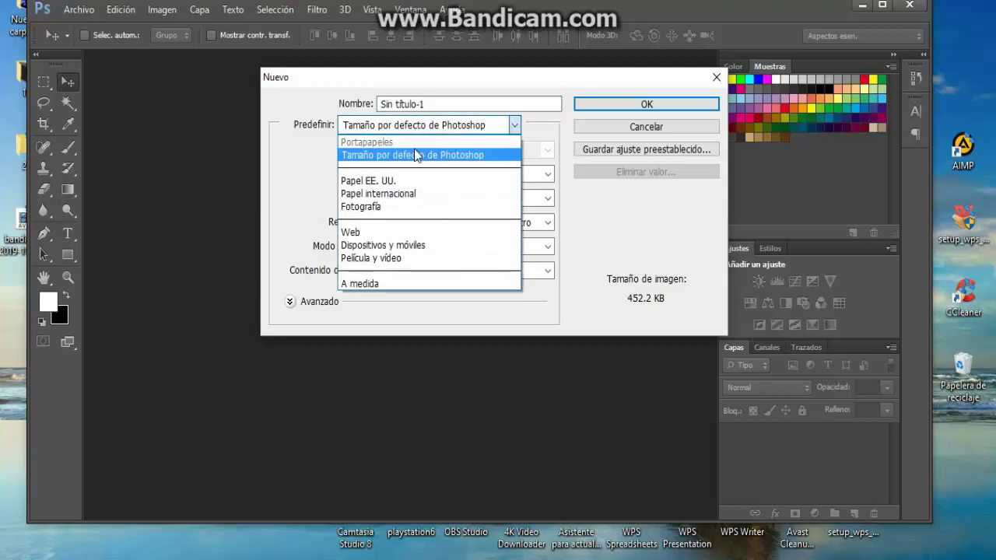
{"action": "left_click", "coordinate": [401, 206]}
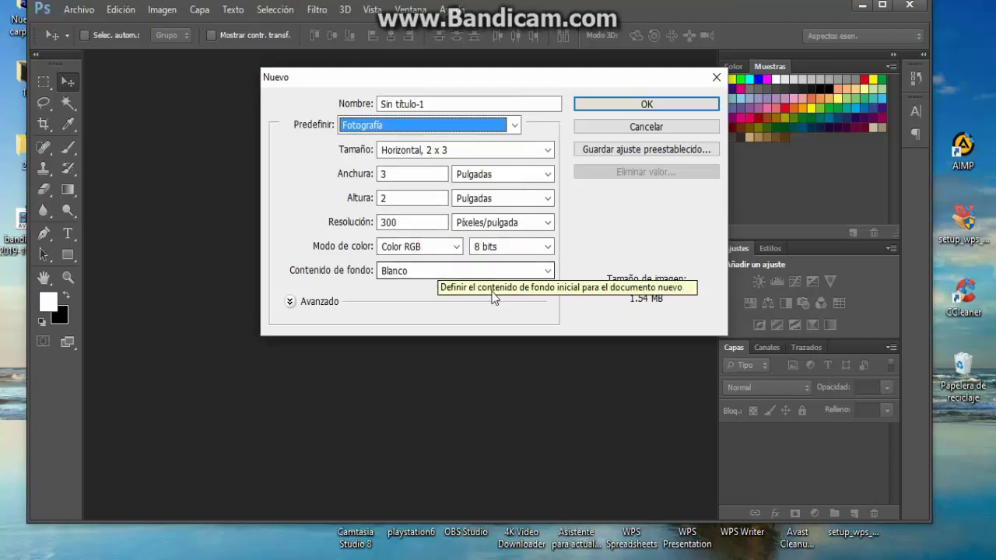
{"action": "left_click", "coordinate": [393, 176]}
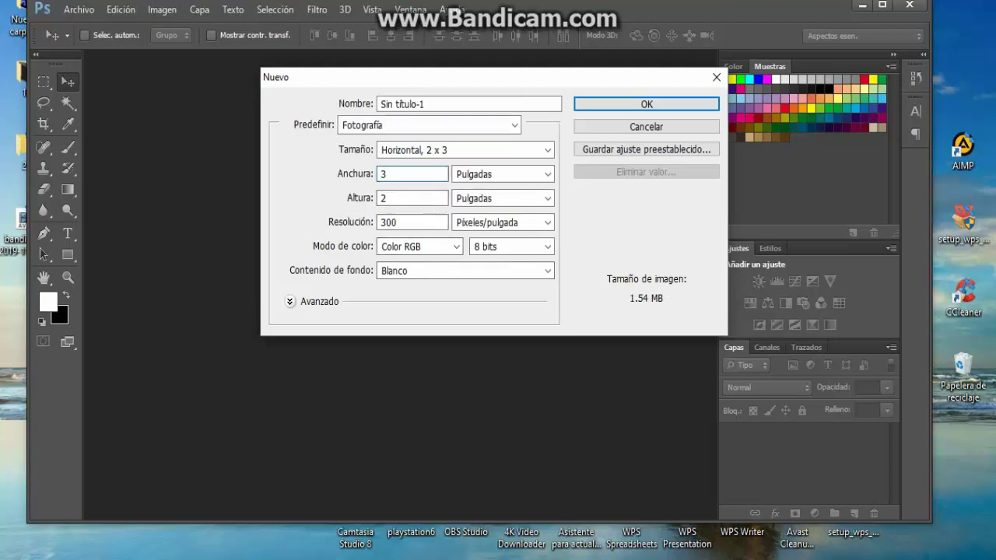
{"action": "key", "text": "BackSpace"}
{"action": "type", "text": "7"}
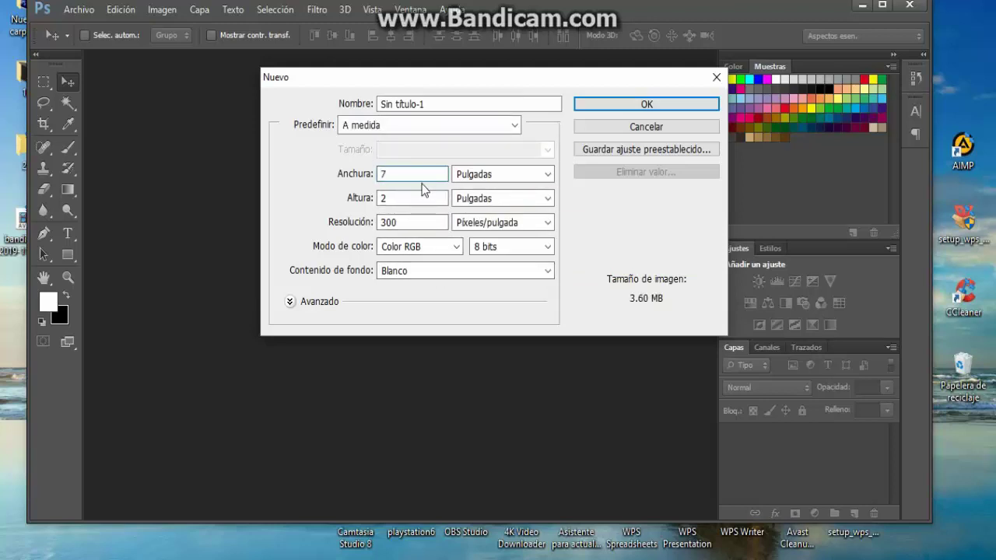
{"action": "left_click", "coordinate": [414, 198]}
{"action": "key", "text": "BackSpace"}
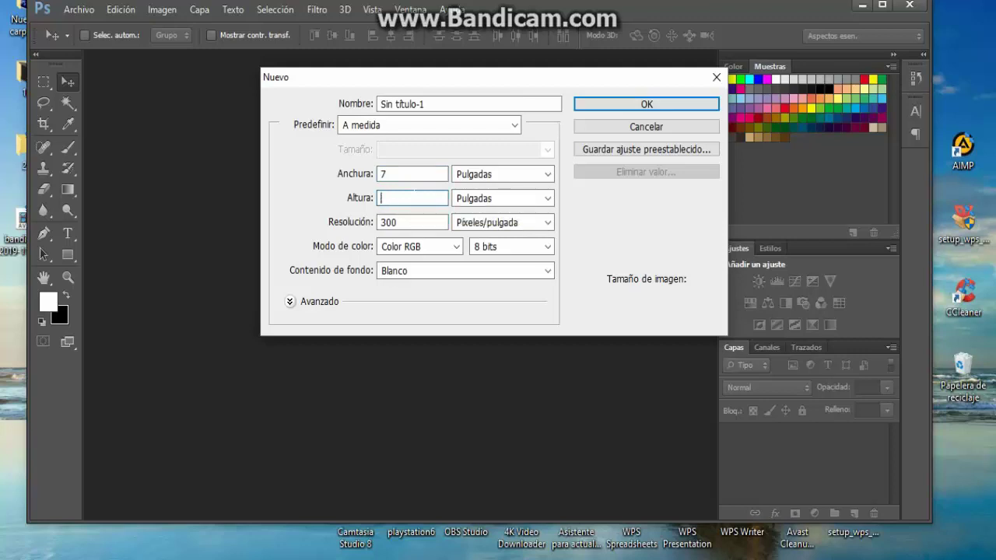
{"action": "type", "text": "5"}
{"action": "left_click", "coordinate": [659, 109]}
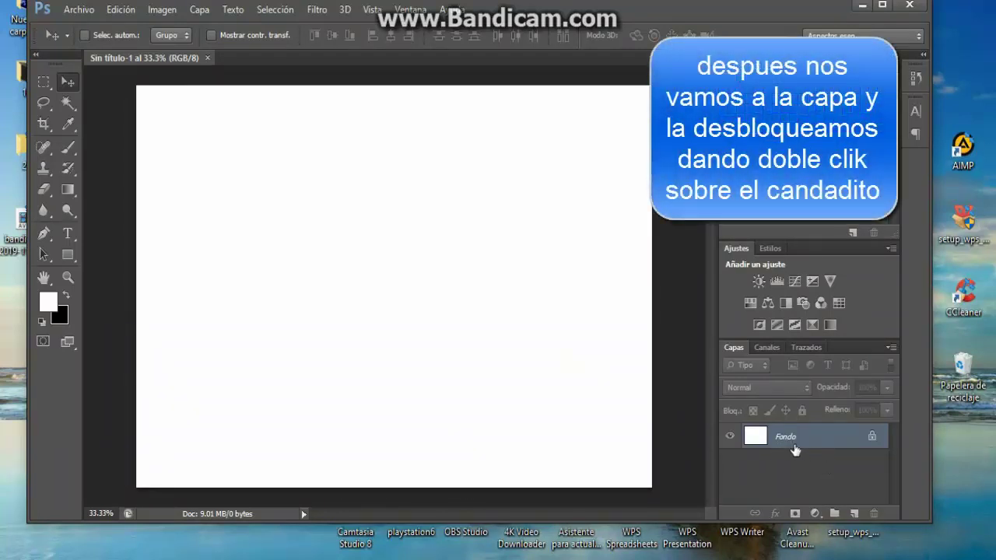
Convert the locked Fondo layer into an ordinary layer named Capa 0
{"action": "double_click", "coordinate": [871, 438]}
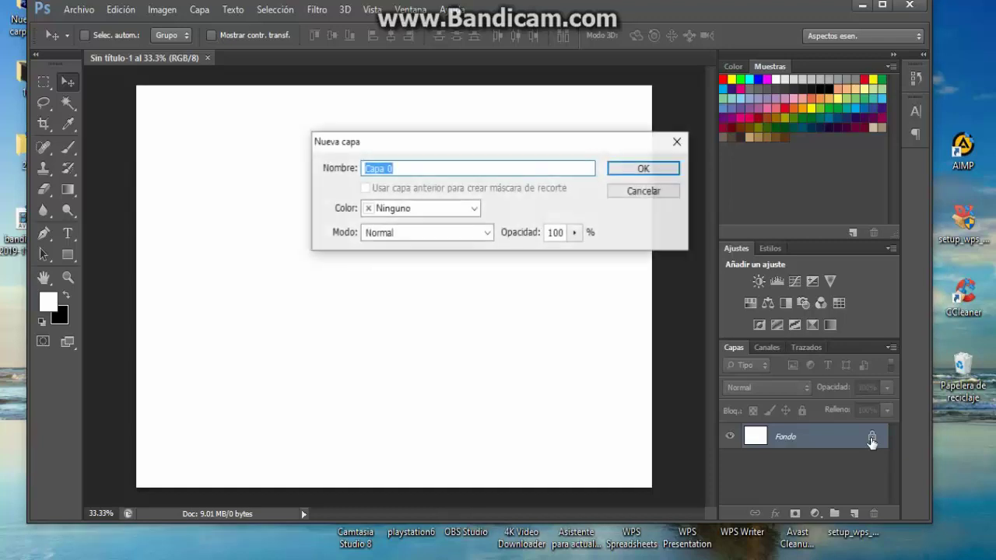
{"action": "left_click", "coordinate": [648, 171]}
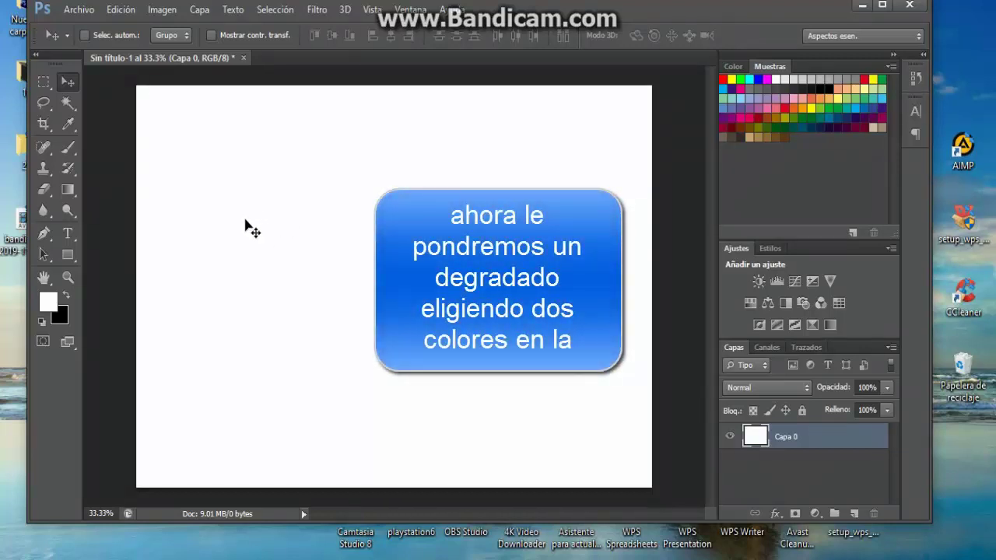
Select the Gradient tool and set the foreground colour to a strong blue
{"action": "left_click", "coordinate": [68, 191]}
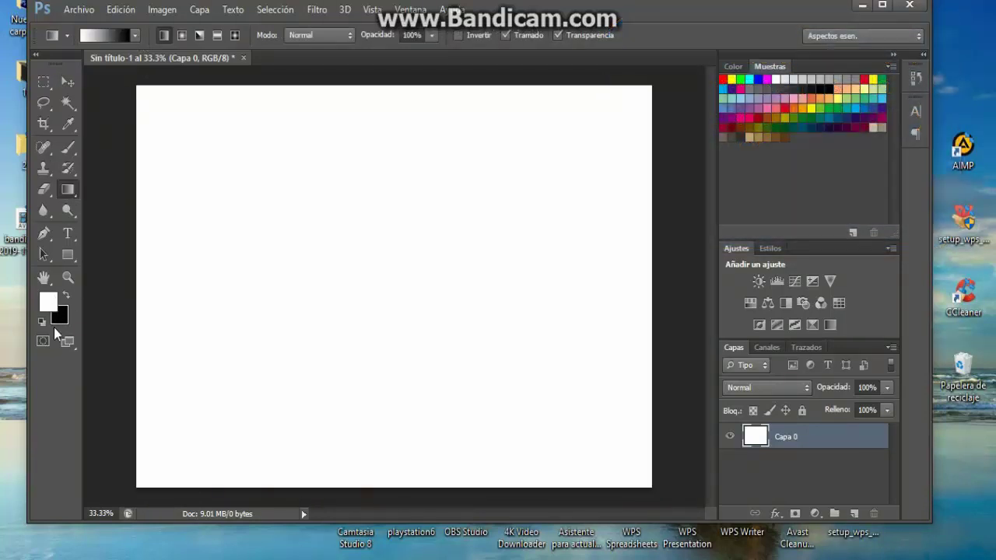
{"action": "left_click", "coordinate": [45, 305]}
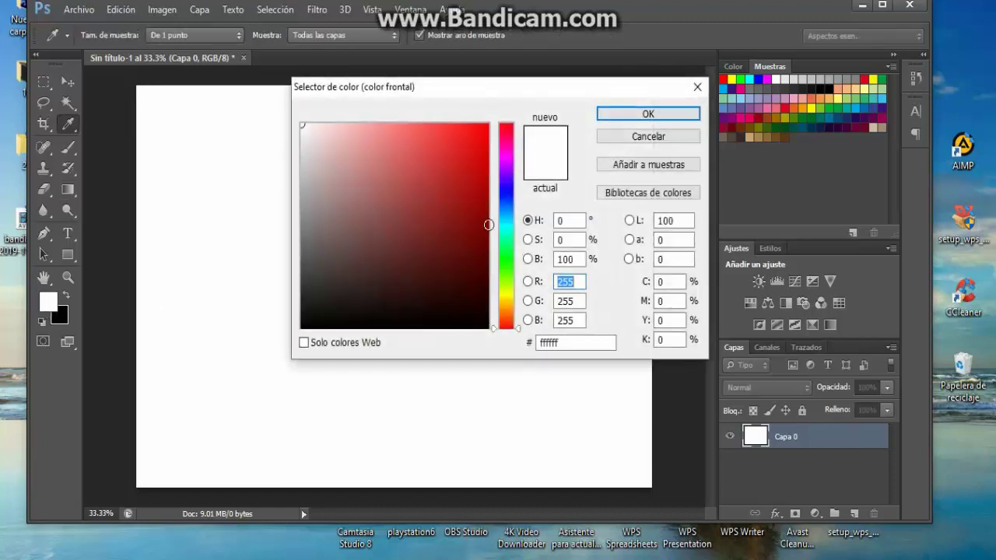
{"action": "left_click", "coordinate": [507, 196]}
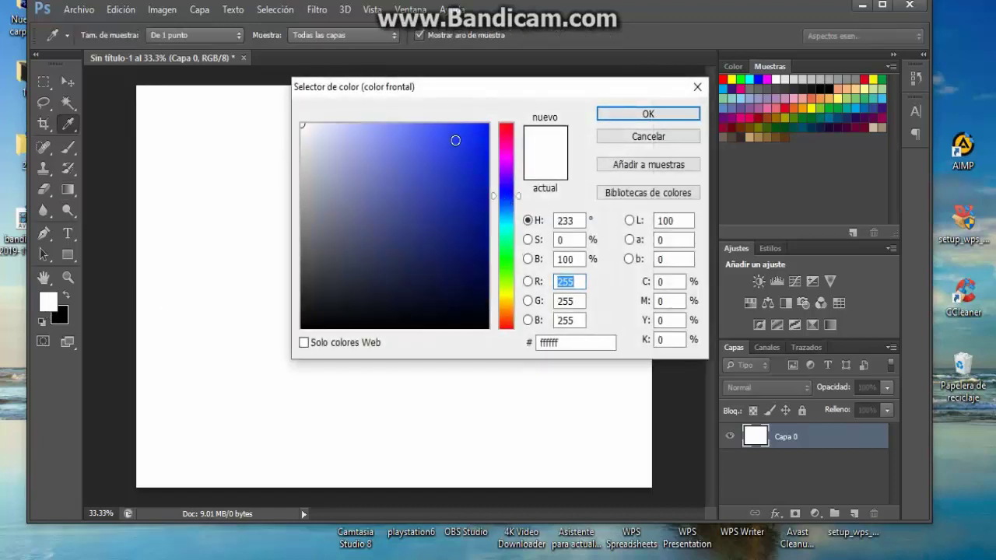
{"action": "left_click", "coordinate": [455, 140]}
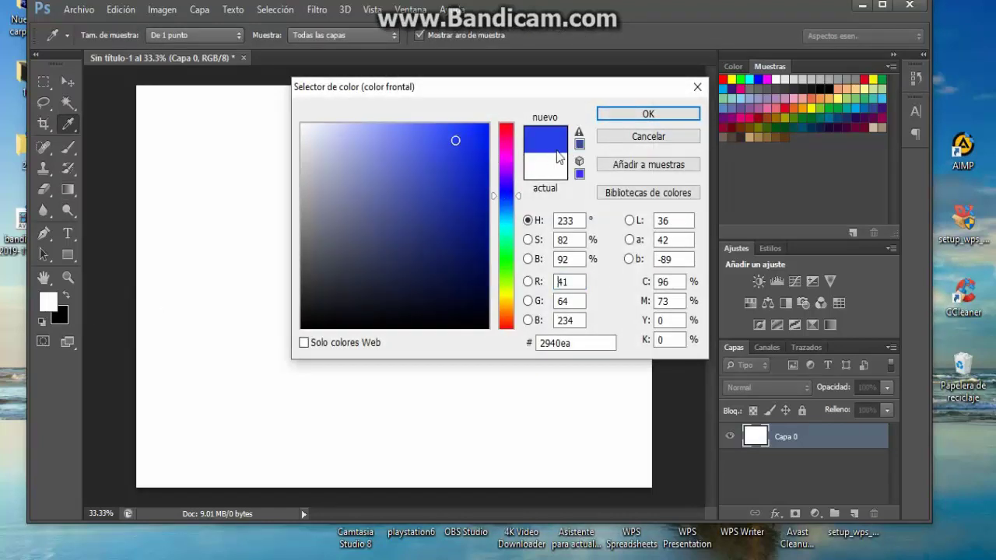
{"action": "left_click", "coordinate": [648, 114]}
{"action": "key", "text": "g"}
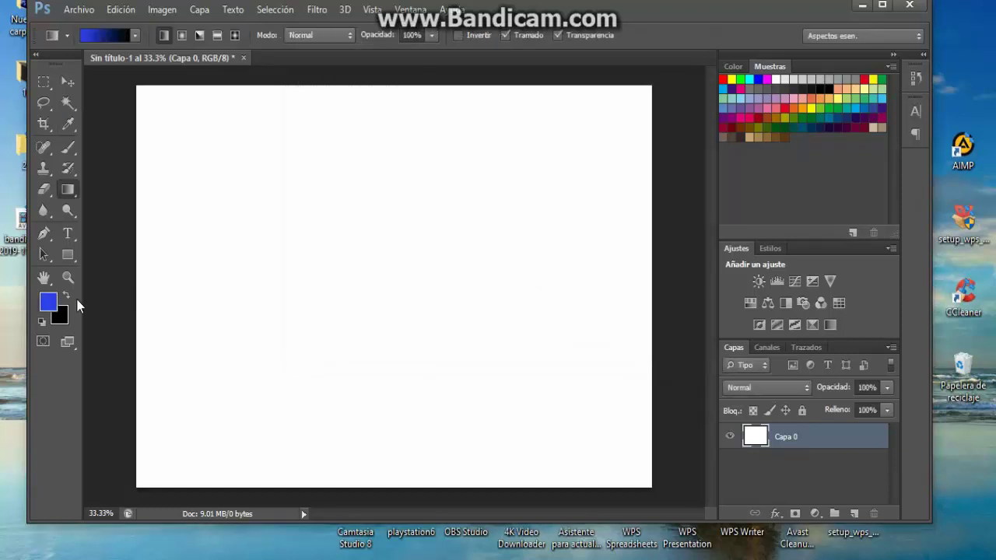
Make light cyan the background colour and fill Capa 0 with a diagonal blue-to-cyan gradient
{"action": "left_click", "coordinate": [67, 297]}
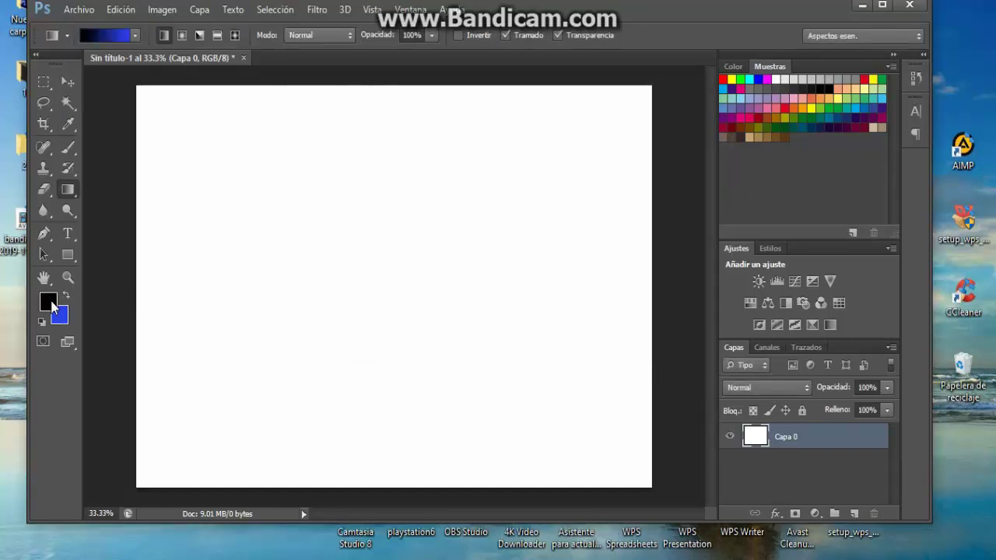
{"action": "left_click", "coordinate": [48, 302]}
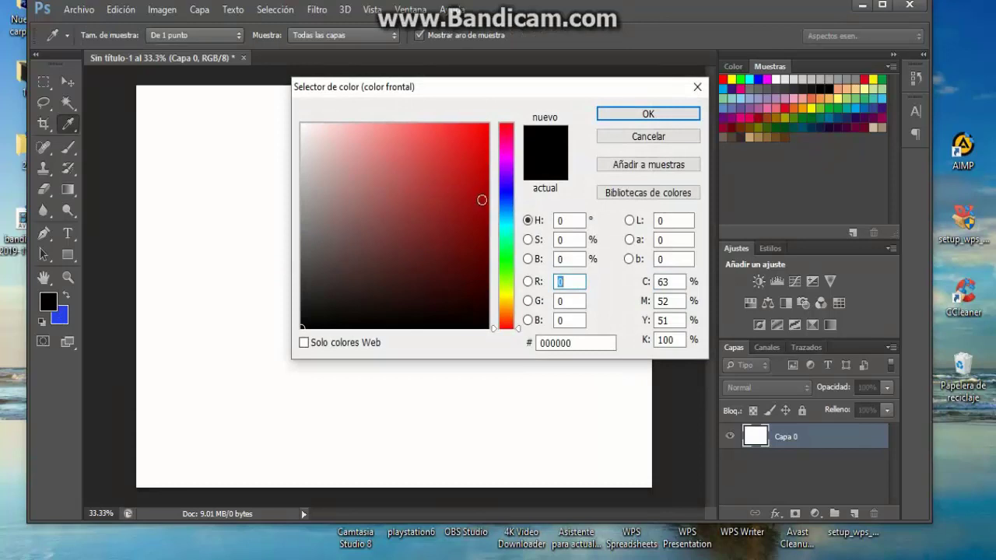
{"action": "left_click", "coordinate": [499, 223]}
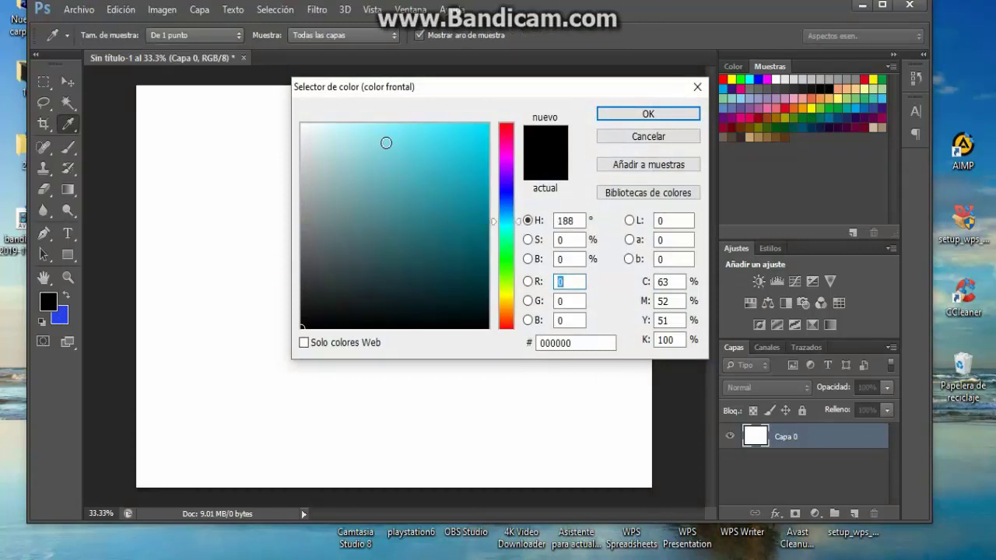
{"action": "left_click", "coordinate": [386, 142]}
{"action": "left_click", "coordinate": [653, 113]}
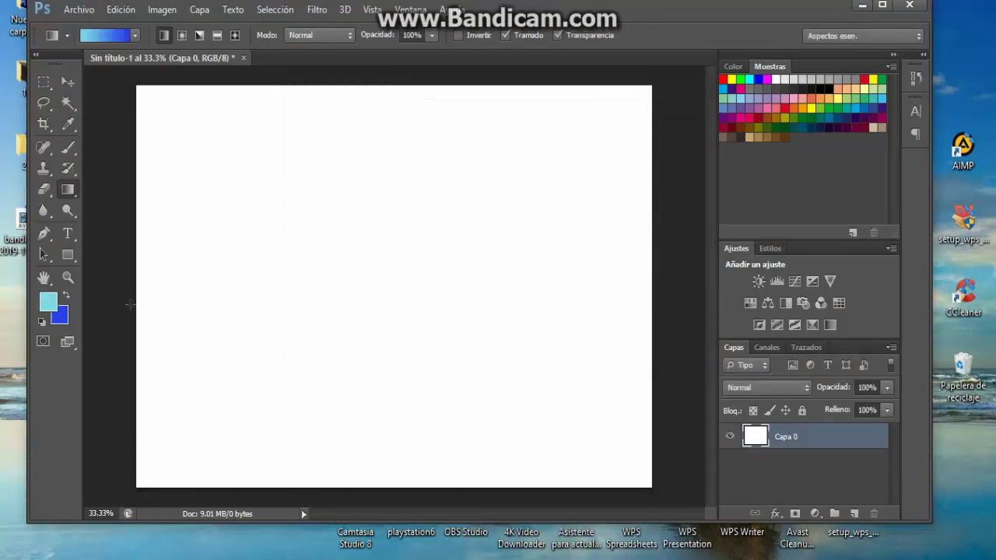
{"action": "left_click", "coordinate": [66, 295]}
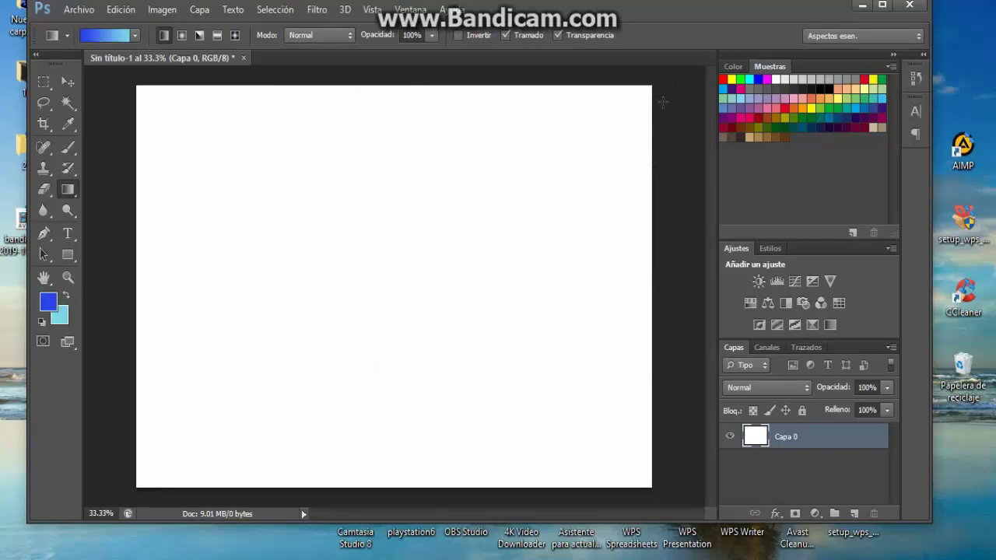
{"action": "left_click_drag", "start_coordinate": [647, 90], "coordinate": [138, 484]}
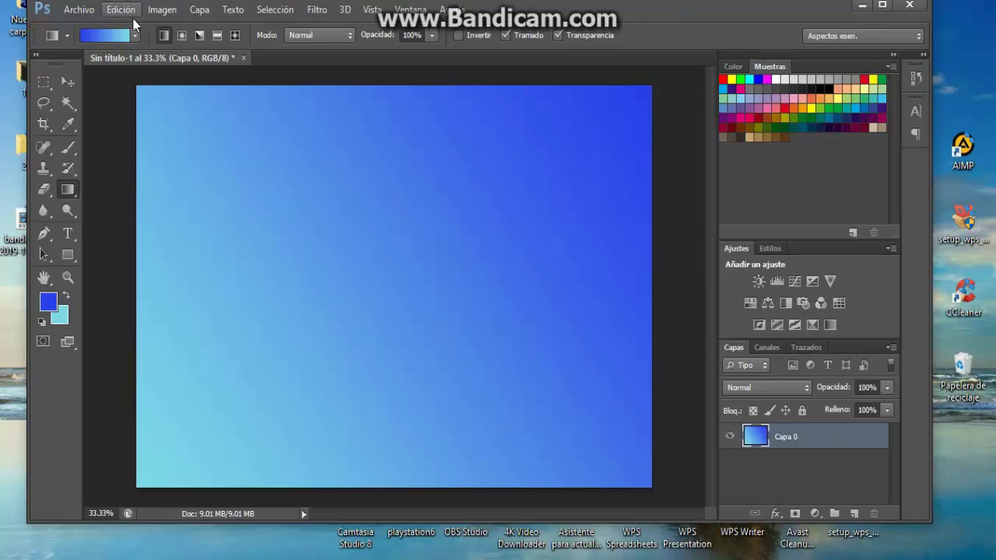
Draw a blue rounded rectangle over the upper-left area of the card
{"action": "left_click", "coordinate": [68, 256]}
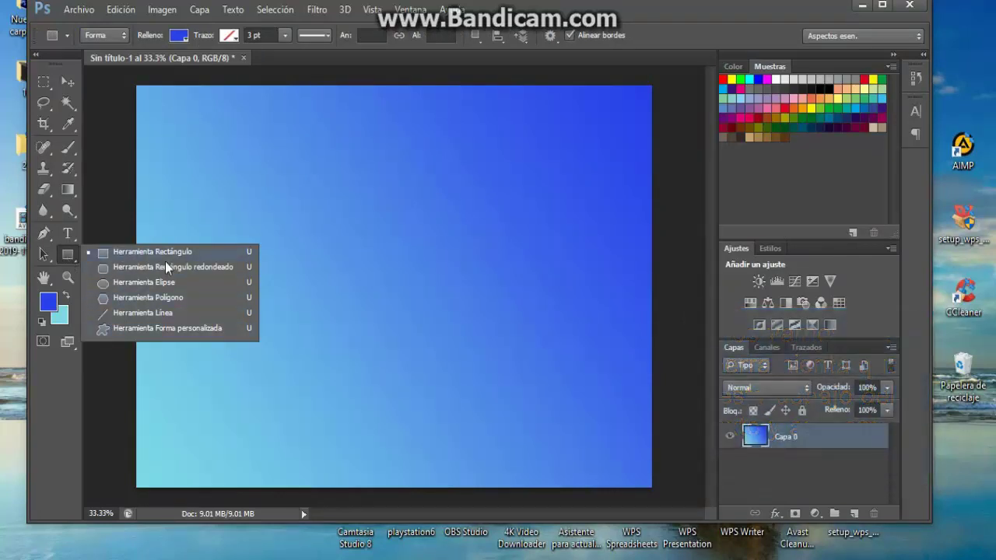
{"action": "left_click", "coordinate": [107, 269]}
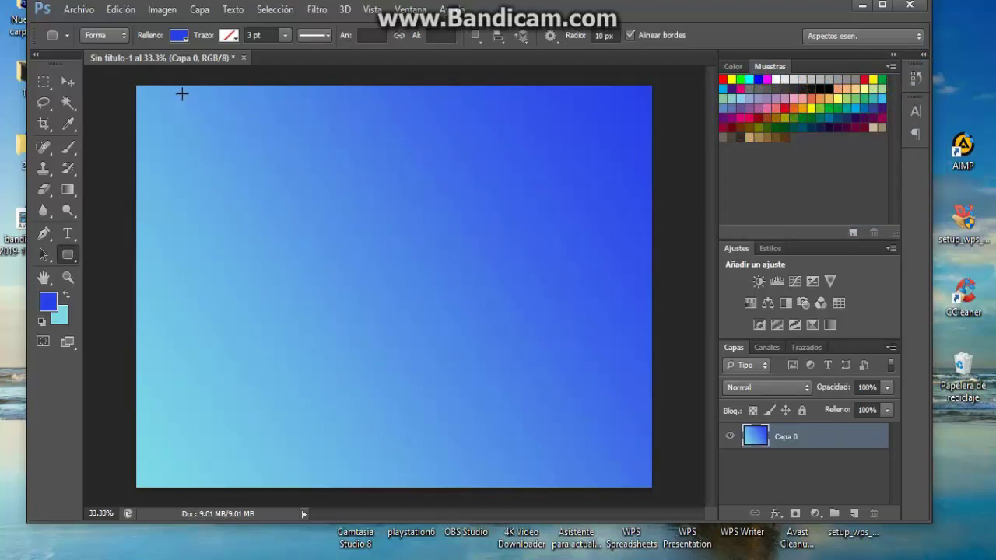
{"action": "mouse_move", "coordinate": [181, 93]}
{"action": "left_mouse_down"}
{"action": "mouse_move", "coordinate": [246, 291]}
{"action": "mouse_move", "coordinate": [352, 310]}
{"action": "left_mouse_up"}
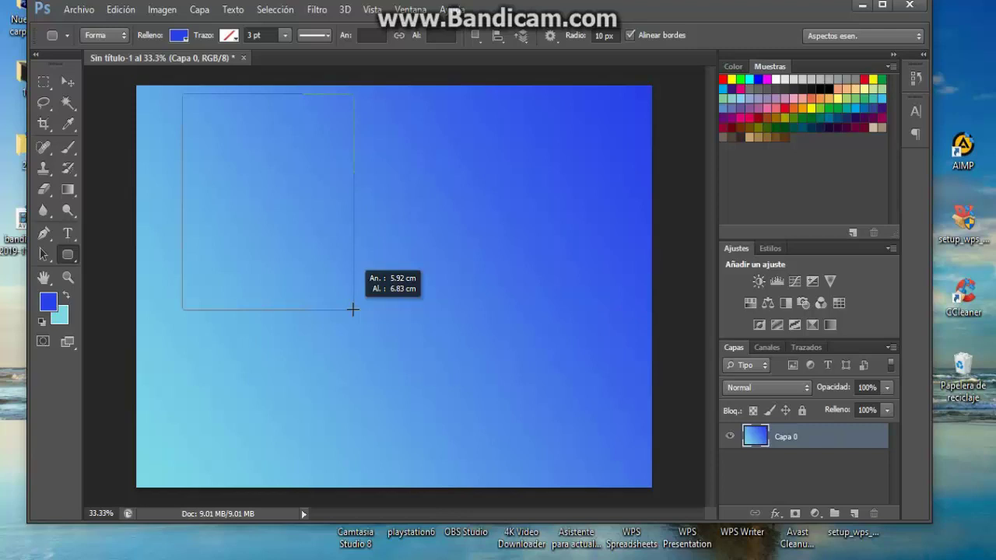
{"action": "left_click_drag", "start_coordinate": [352, 310], "coordinate": [352, 309]}
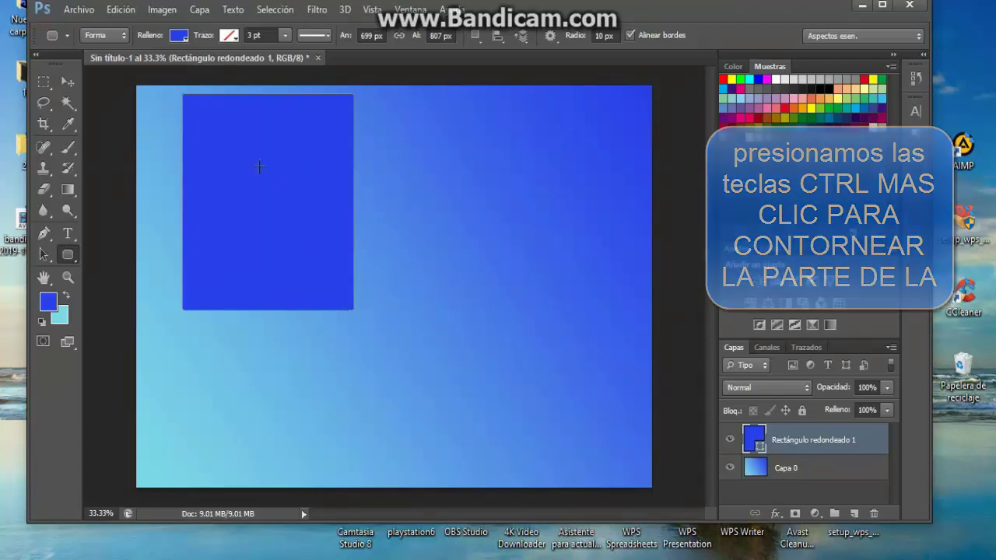
{"action": "key", "text": "v"}
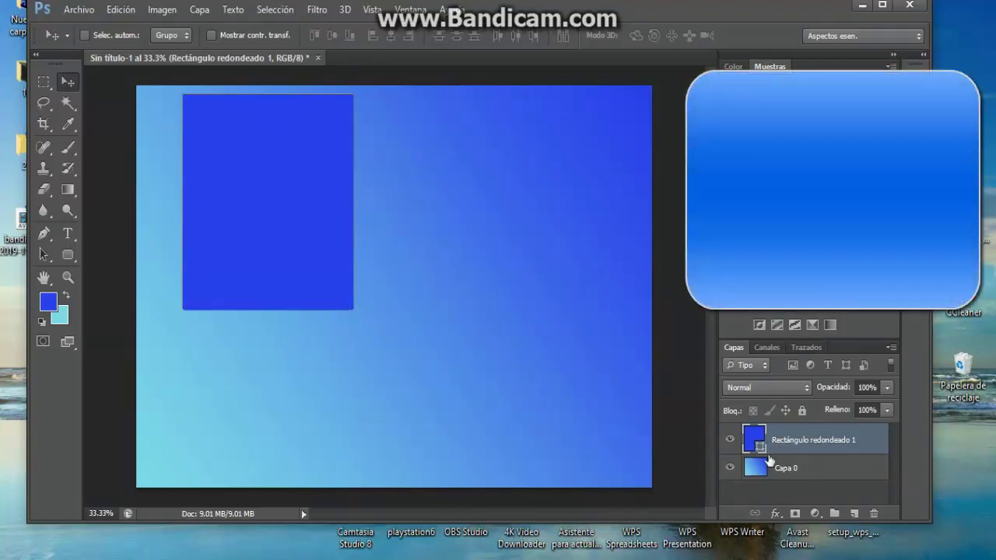
Load the rounded rectangle's outline as a selection and make Capa 0 the active layer
{"action": "left_click", "coordinate": [760, 448], "text": "ctrl"}
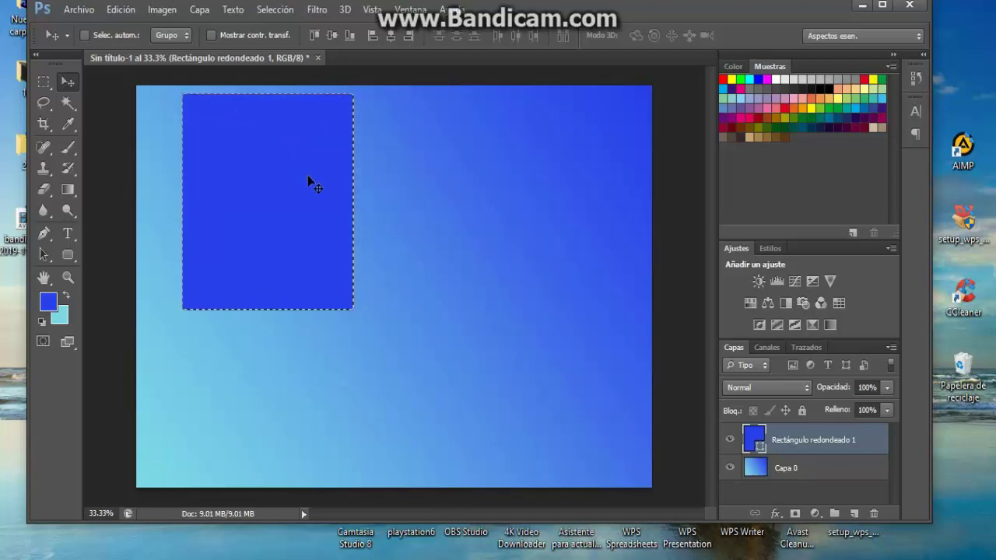
{"action": "left_click", "coordinate": [812, 473]}
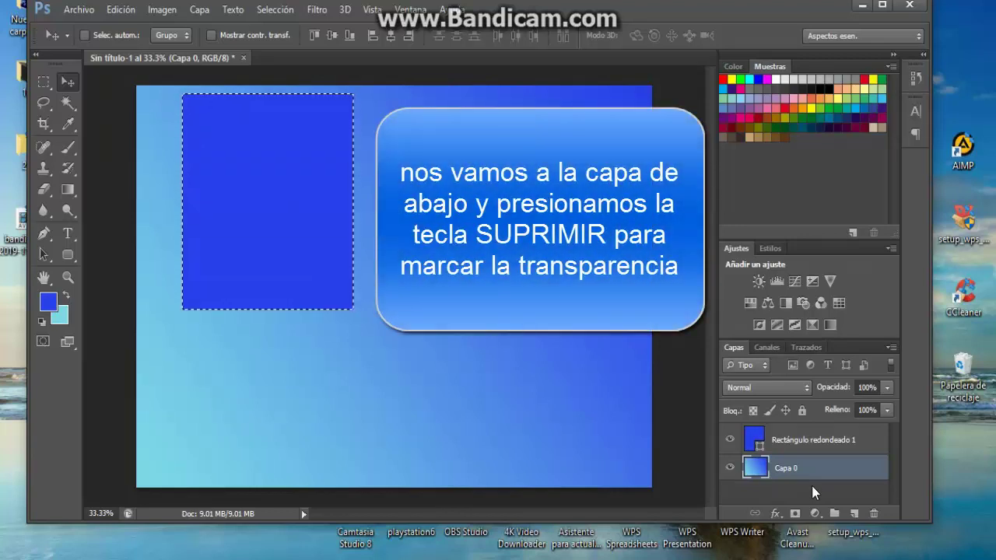
{"action": "left_click", "coordinate": [802, 473]}
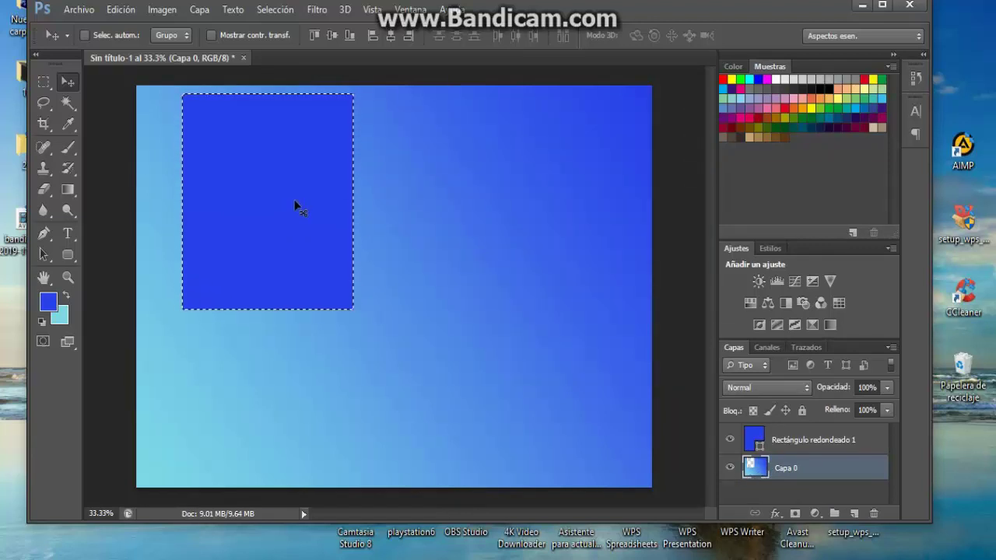
Merge the rounded rectangle down into Capa 0 and delete its area, leaving a transparent hole
{"action": "left_click", "coordinate": [759, 445]}
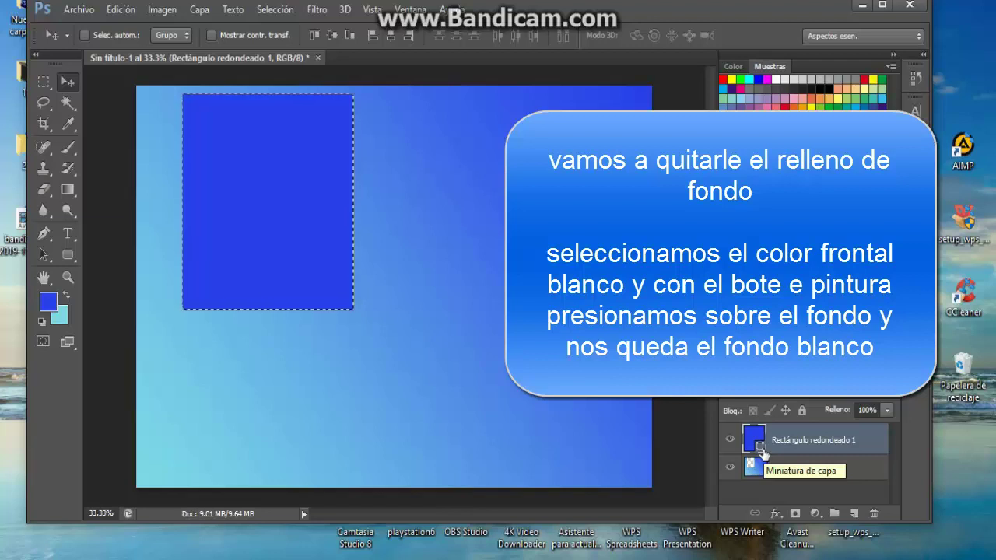
{"action": "key", "text": "ctrl+e"}
{"action": "key", "text": "Delete"}
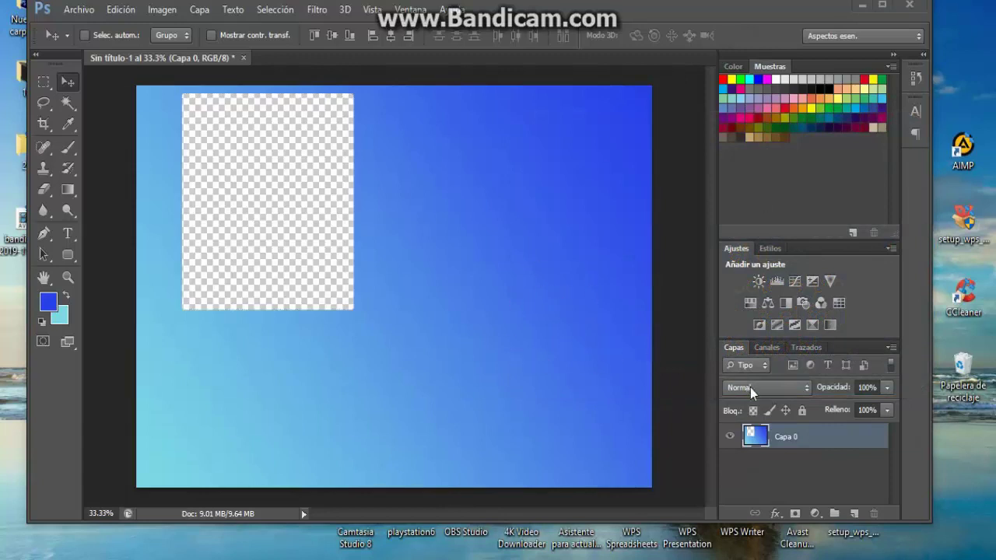
Load Capa 0's pixels as a selection and invert it to select the square and canvas edge
{"action": "left_click", "coordinate": [782, 438], "text": "ctrl"}
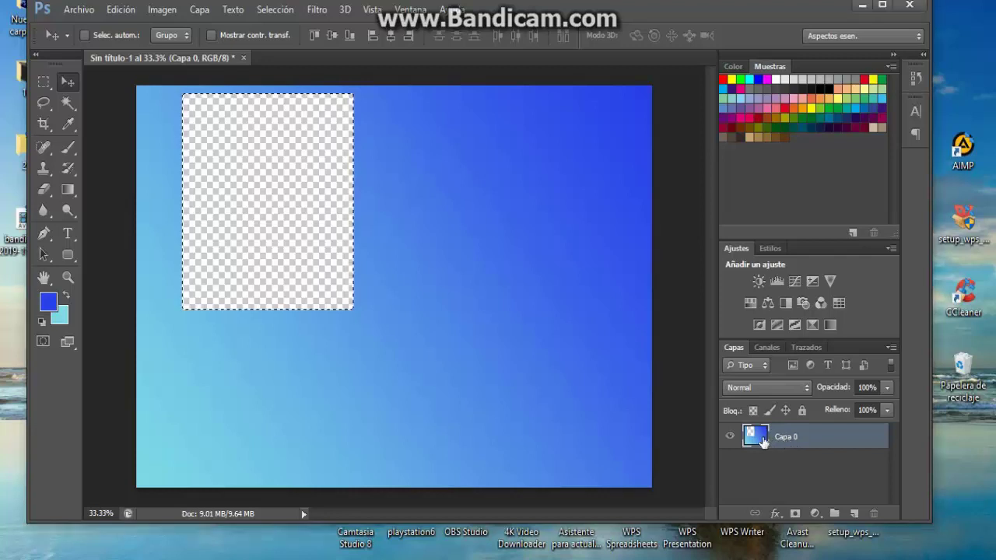
{"action": "key", "text": "ctrl+shift+i"}
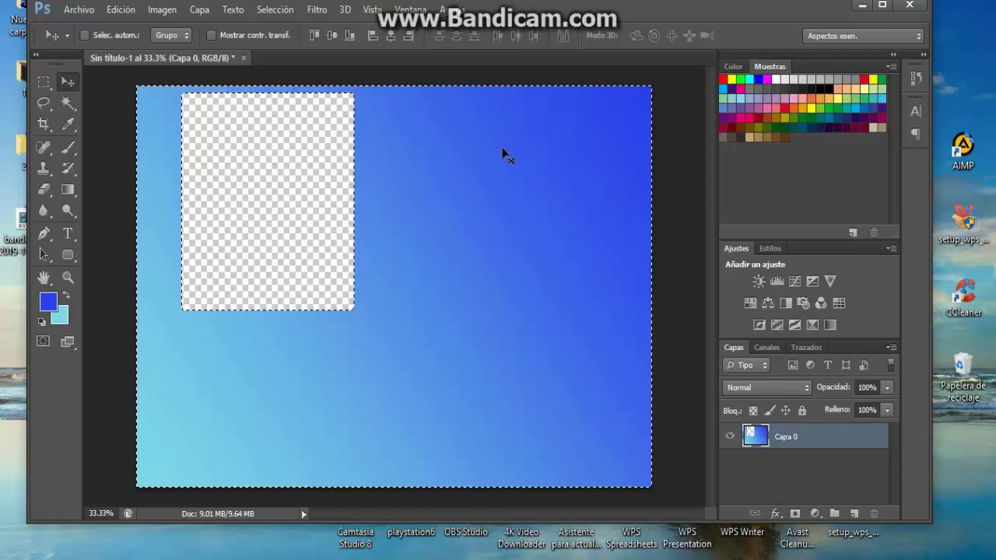
{"action": "left_click", "coordinate": [133, 11]}
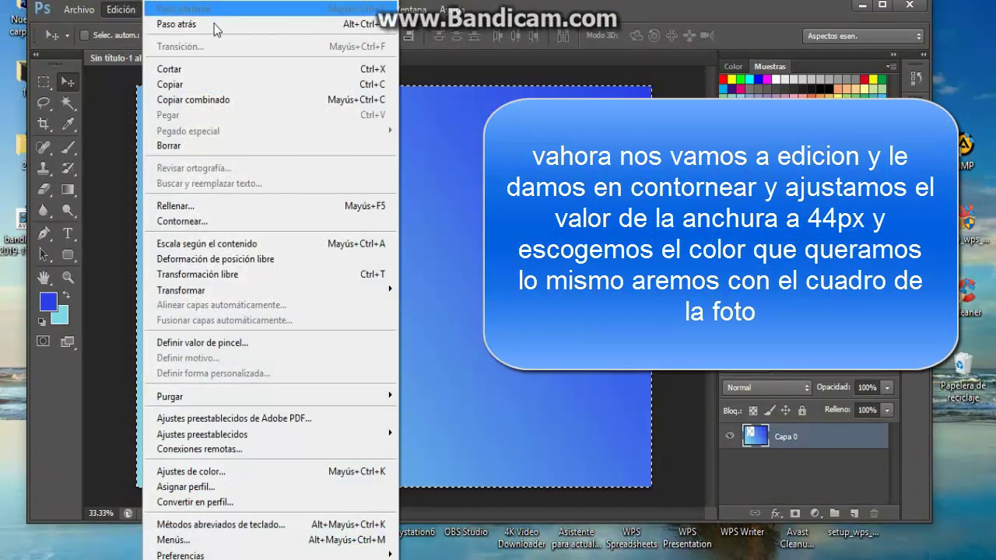
Stroke the selection with a 44 px lilac outline using Edición > Contornear
{"action": "left_click", "coordinate": [237, 222]}
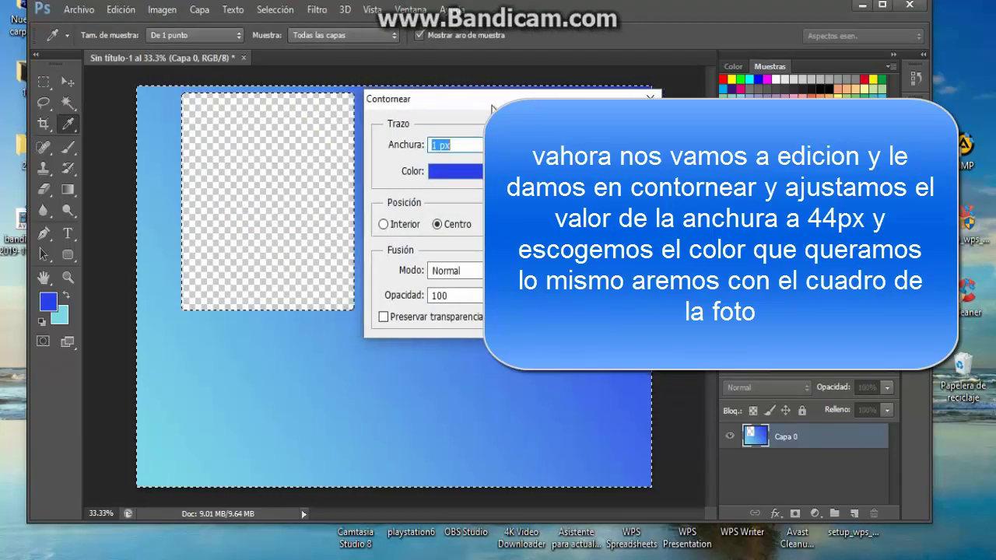
{"action": "mouse_move", "coordinate": [492, 108]}
{"action": "left_mouse_down"}
{"action": "mouse_move", "coordinate": [381, 200]}
{"action": "mouse_move", "coordinate": [412, 116]}
{"action": "mouse_move", "coordinate": [363, 136]}
{"action": "mouse_move", "coordinate": [340, 105]}
{"action": "left_mouse_up"}
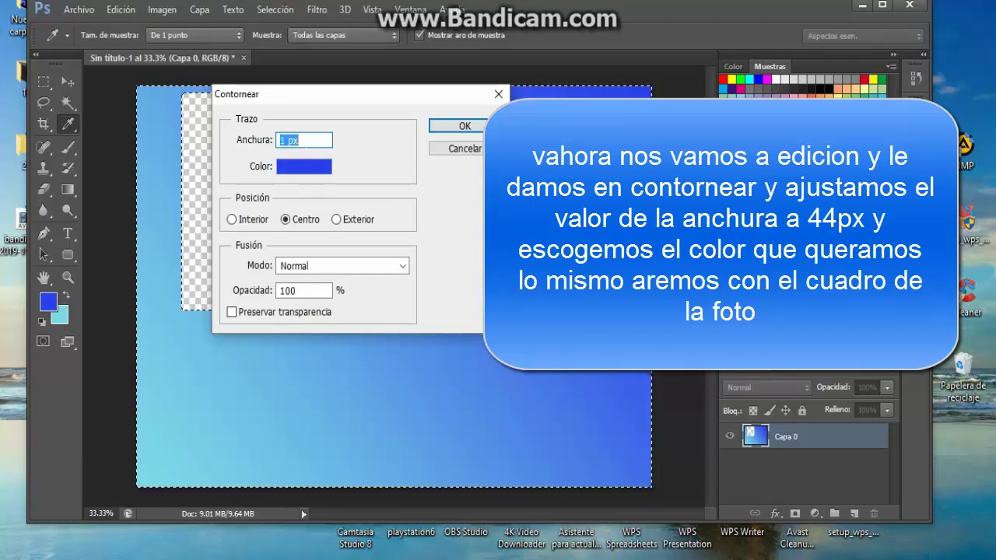
{"action": "key", "text": "Right"}
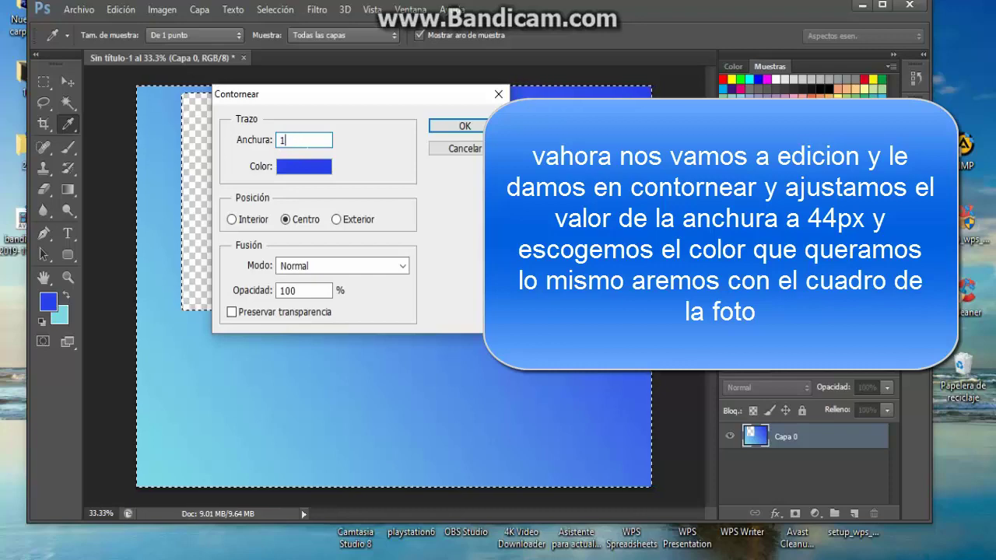
{"action": "key", "text": "BackSpace"}
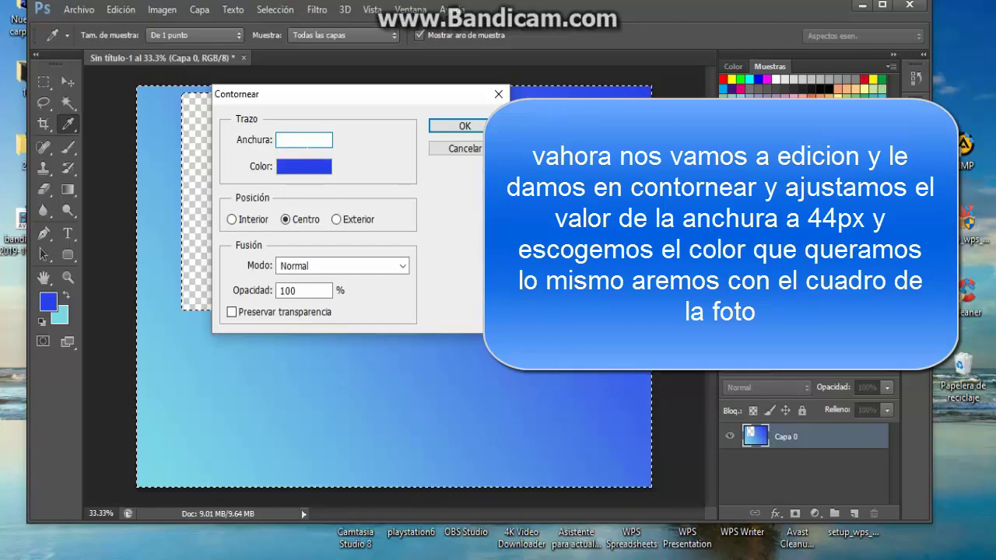
{"action": "type", "text": "44"}
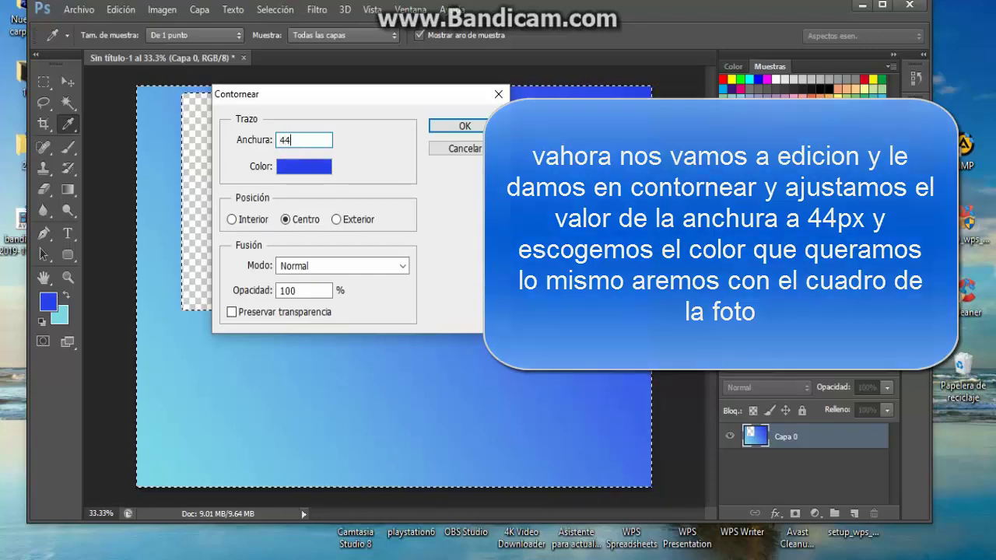
{"action": "type", "text": " px"}
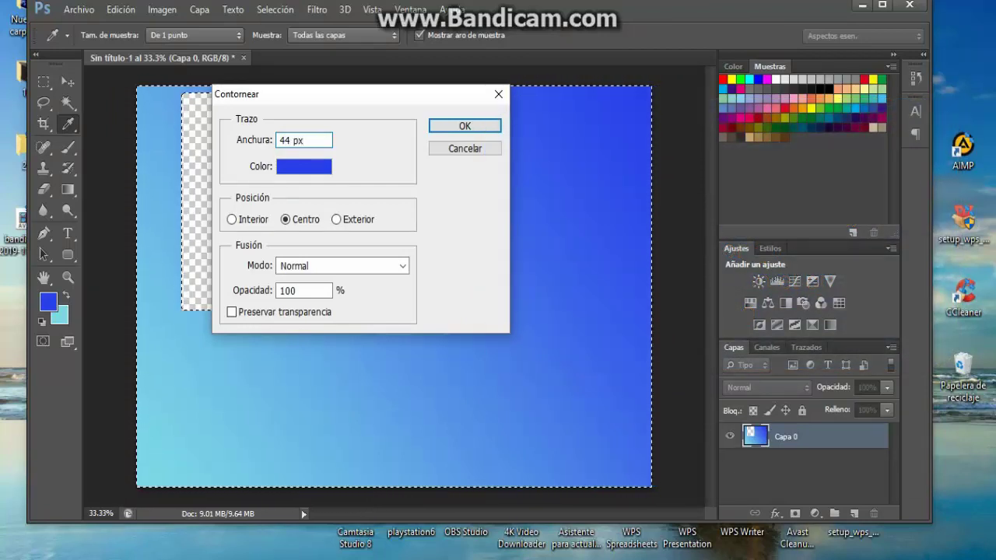
{"action": "left_click", "coordinate": [321, 173]}
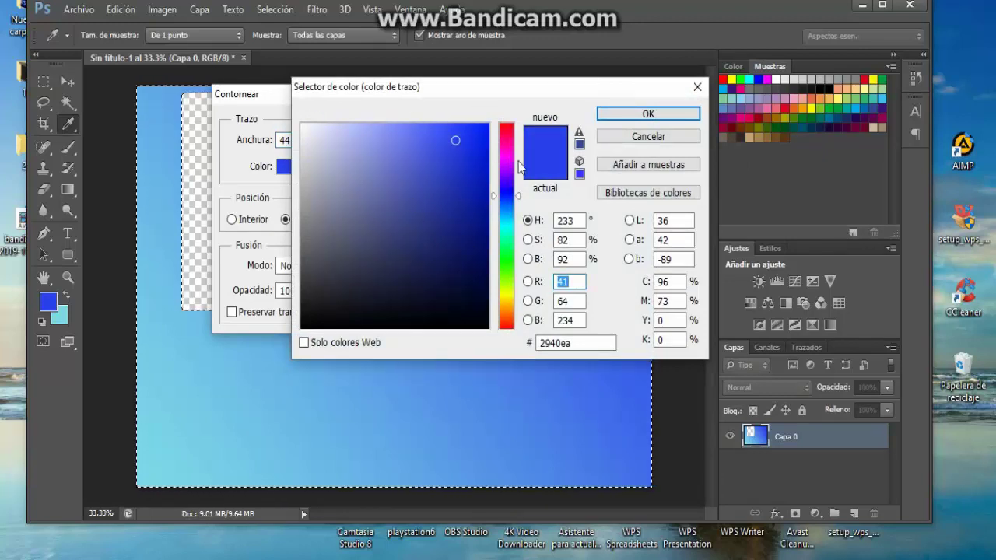
{"action": "left_click_drag", "start_coordinate": [494, 200], "coordinate": [493, 174]}
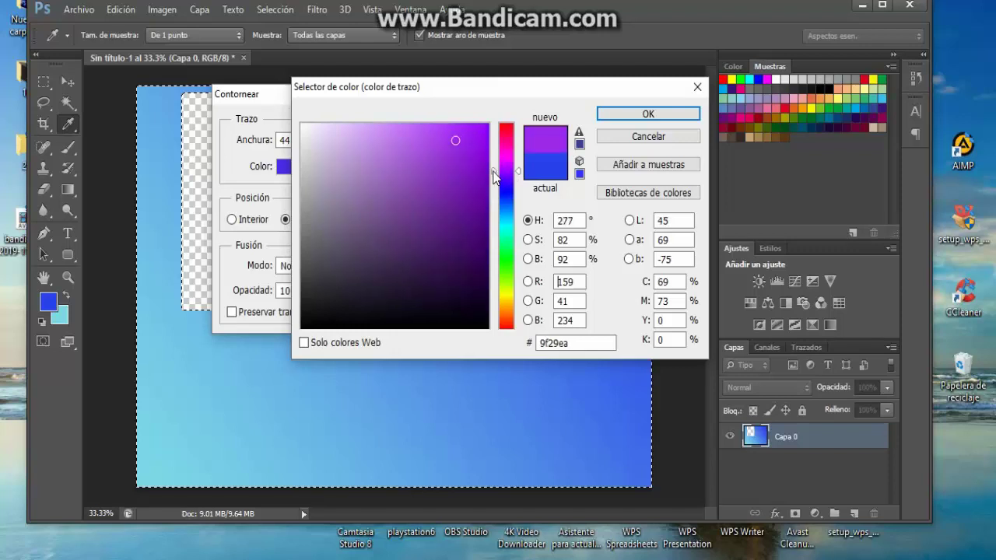
{"action": "left_click_drag", "start_coordinate": [455, 142], "coordinate": [389, 143]}
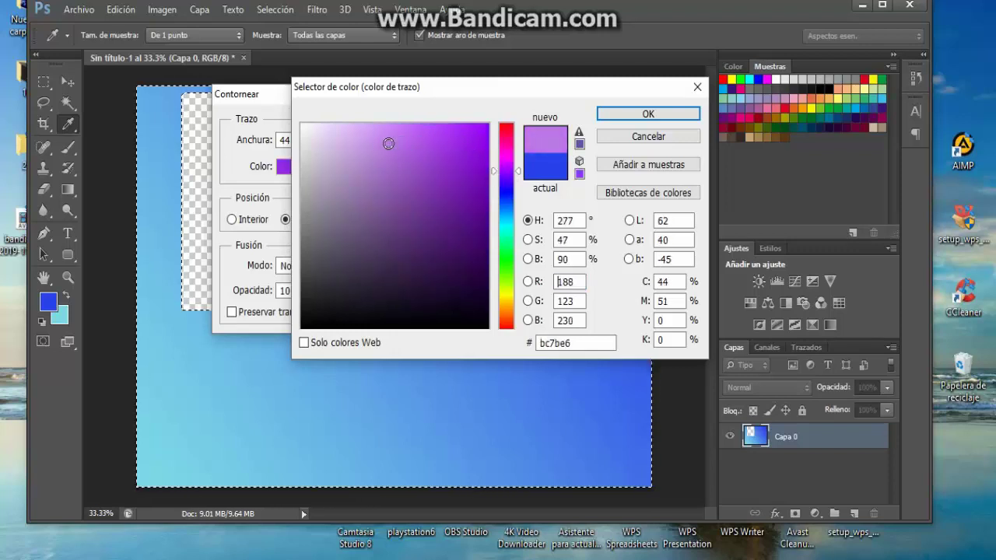
{"action": "left_click", "coordinate": [643, 114]}
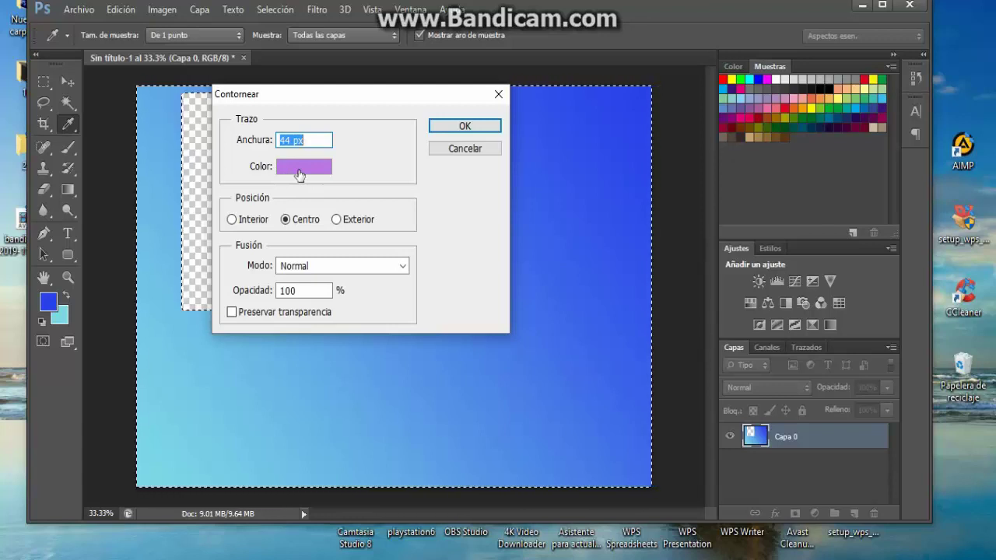
{"action": "left_click", "coordinate": [465, 127]}
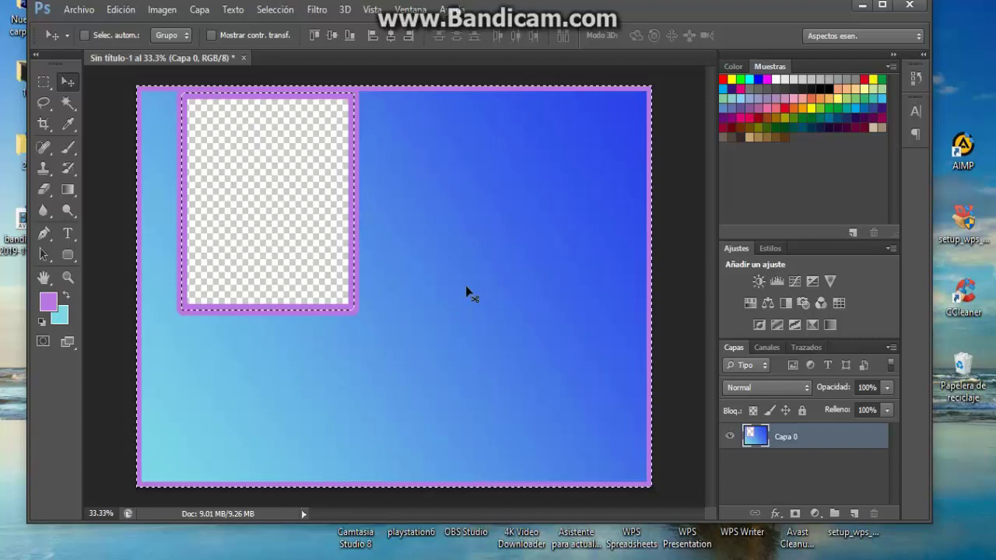
Deselect, look up Bart Simpson images in Chrome, then return to Photoshop
{"action": "key", "text": "ctrl+d"}
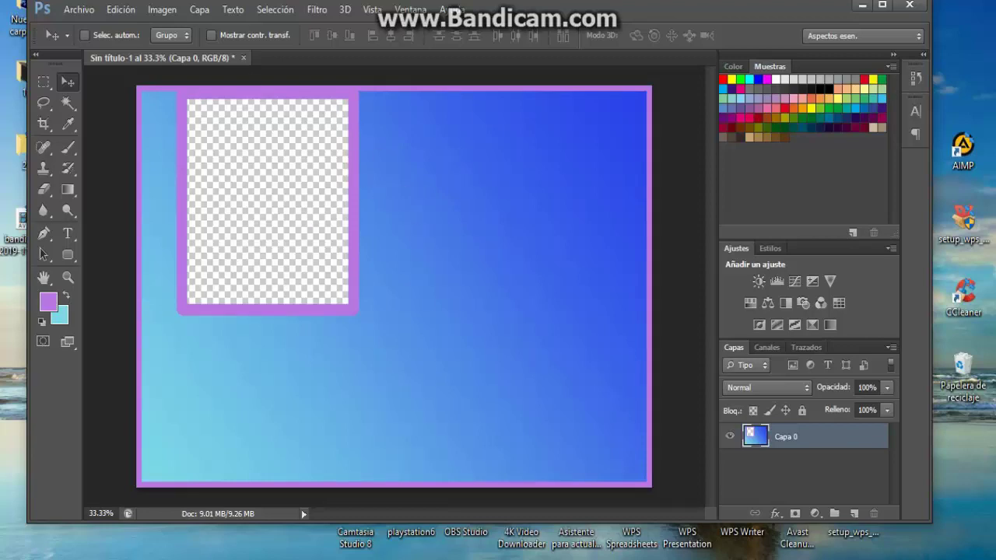
{"action": "left_click", "coordinate": [378, 507]}
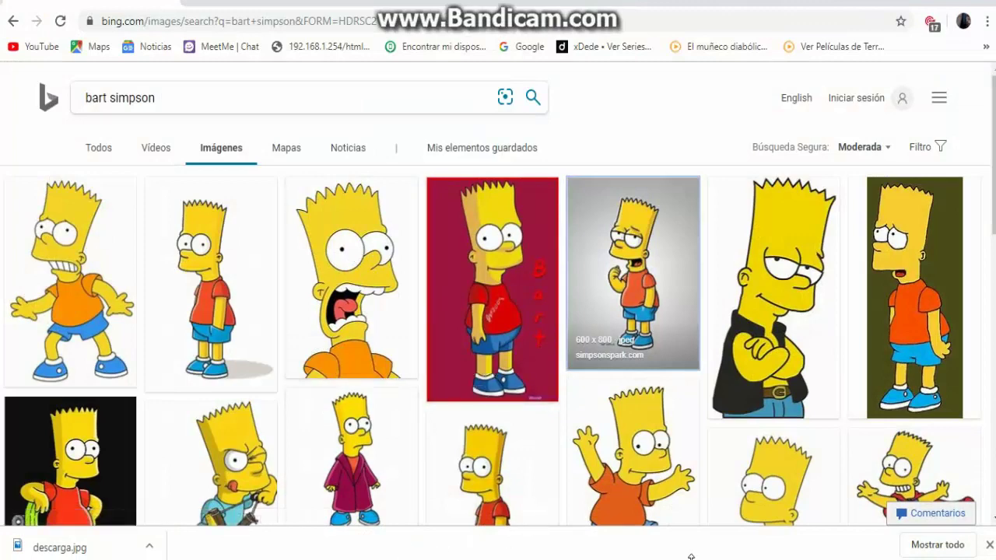
{"action": "key", "text": "alt+Tab"}
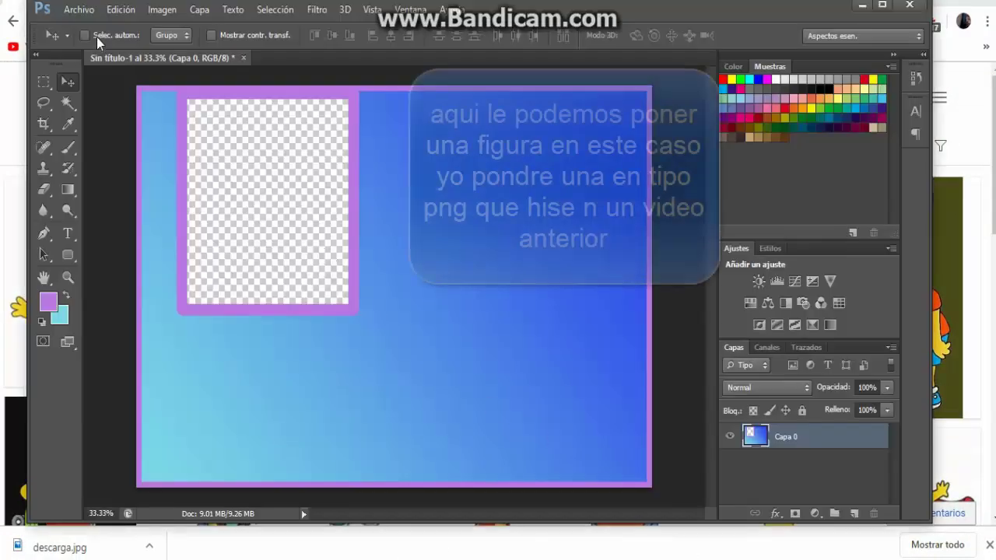
{"action": "left_click", "coordinate": [75, 10]}
Browse the Desktop in the Open dialog, then cancel without opening anything
{"action": "left_click", "coordinate": [81, 41]}
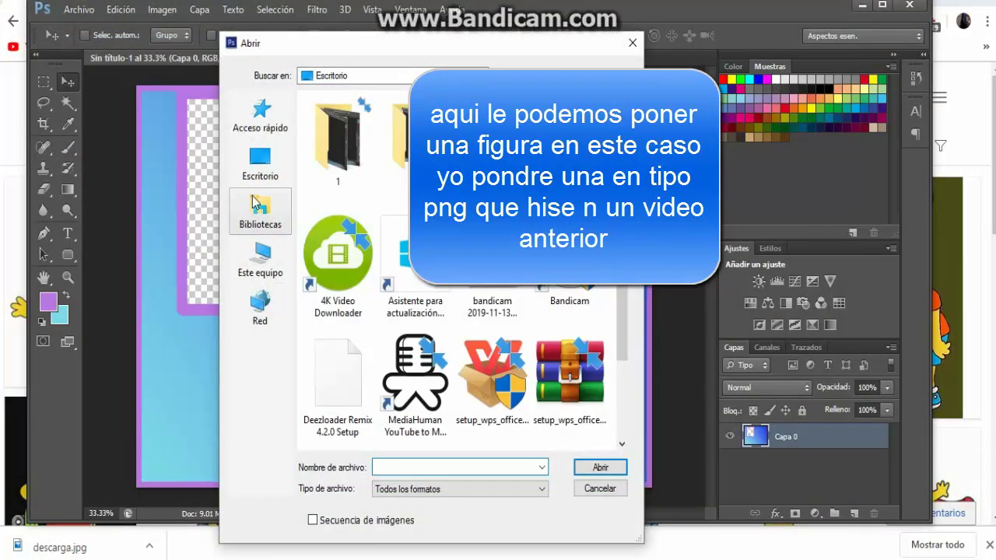
{"action": "scroll", "coordinate": [413, 268], "scroll_direction": "down", "scroll_amount": 2}
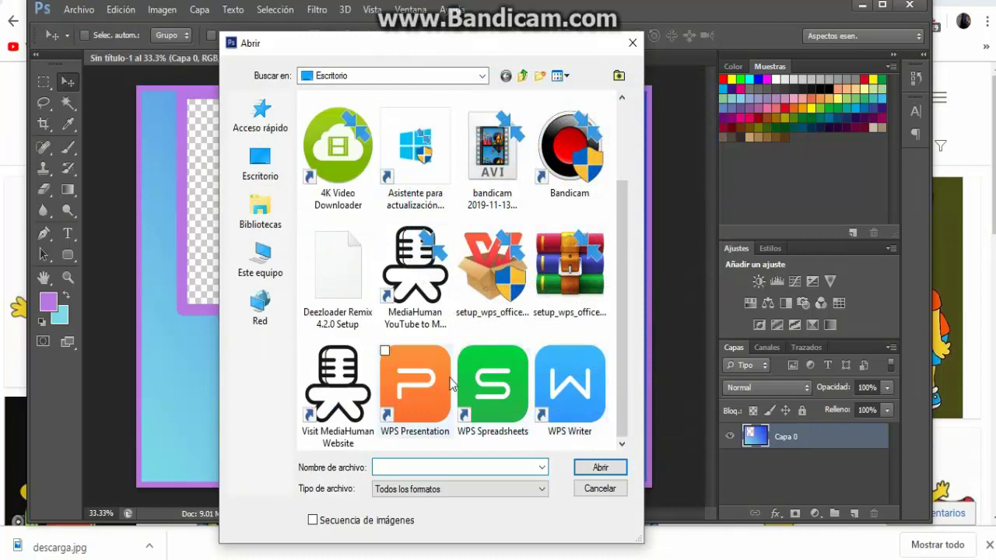
{"action": "scroll", "coordinate": [449, 381], "scroll_direction": "up", "scroll_amount": 2}
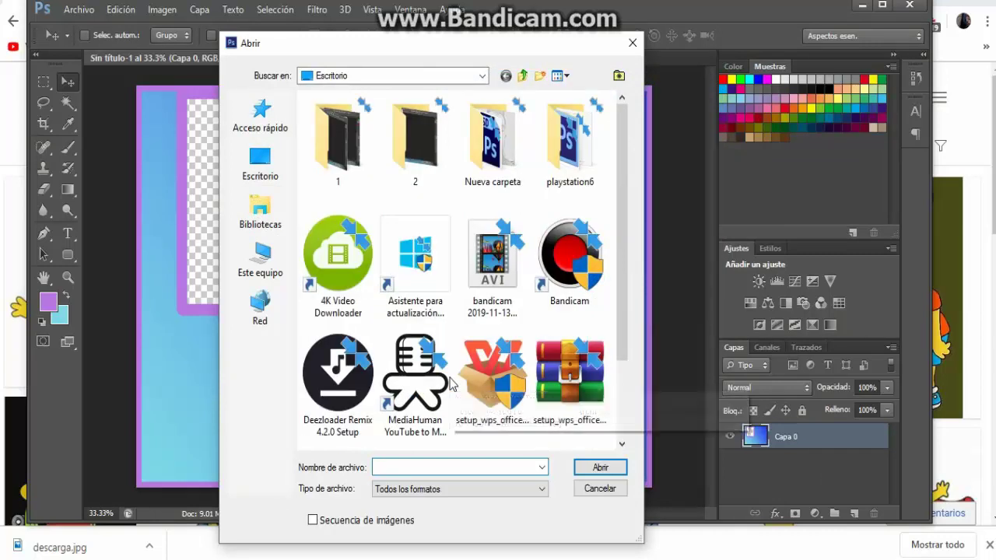
{"action": "scroll", "coordinate": [450, 381], "scroll_direction": "down", "scroll_amount": 2}
{"action": "left_click", "coordinate": [258, 184]}
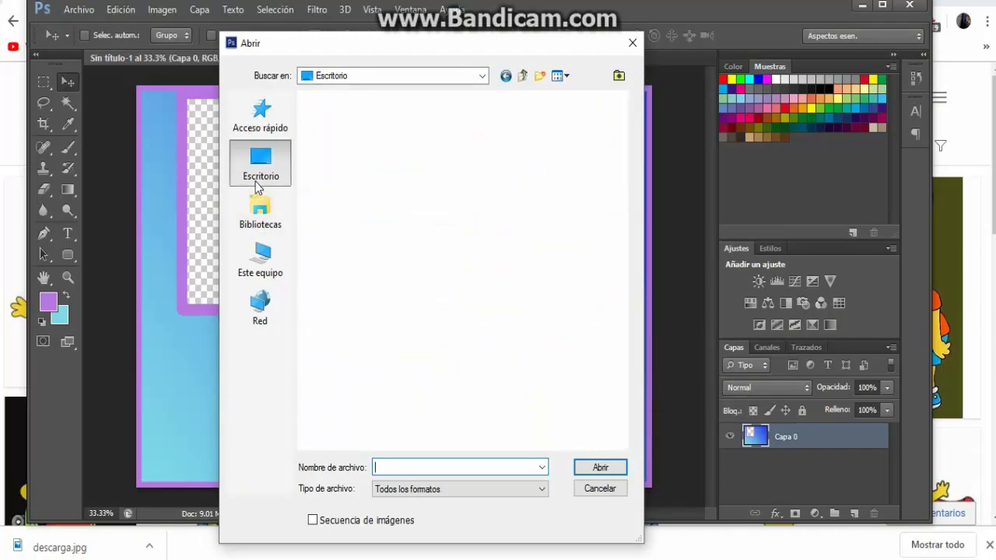
{"action": "scroll", "coordinate": [451, 348], "scroll_direction": "down", "scroll_amount": 2}
{"action": "scroll", "coordinate": [390, 301], "scroll_direction": "down", "scroll_amount": 2}
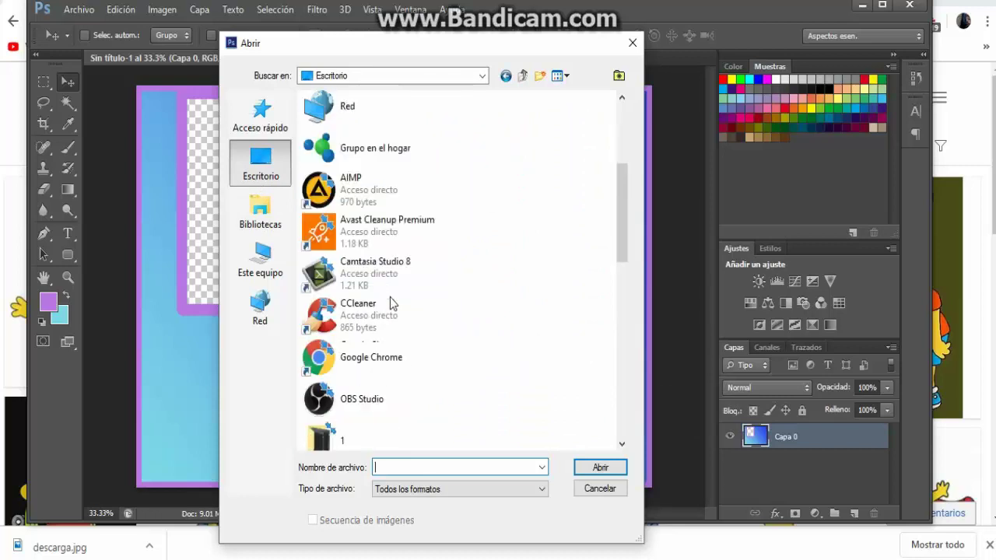
{"action": "scroll", "coordinate": [390, 297], "scroll_direction": "down", "scroll_amount": 2}
{"action": "scroll", "coordinate": [390, 297], "scroll_direction": "down", "scroll_amount": 3}
{"action": "scroll", "coordinate": [390, 297], "scroll_direction": "down", "scroll_amount": 2}
{"action": "scroll", "coordinate": [393, 306], "scroll_direction": "down", "scroll_amount": 1}
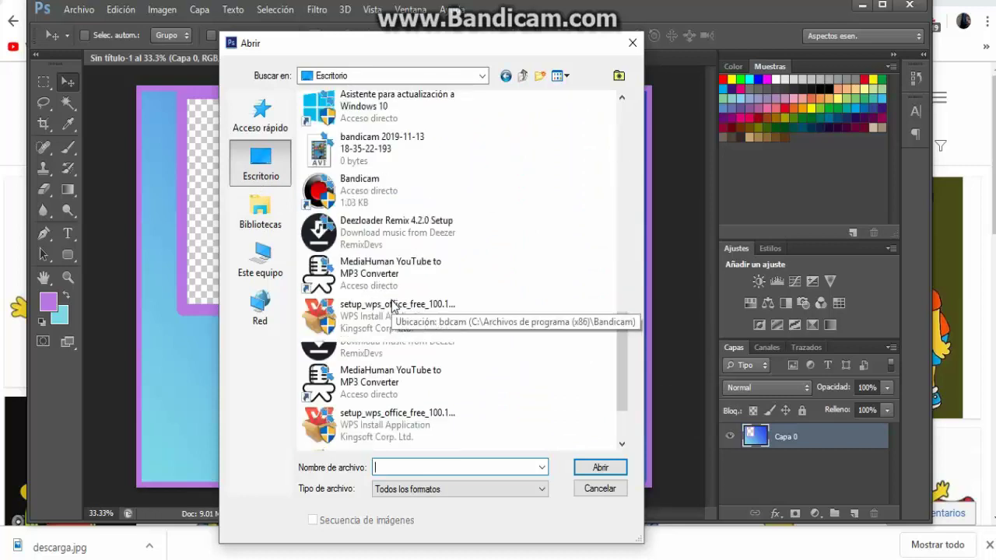
{"action": "scroll", "coordinate": [393, 305], "scroll_direction": "down", "scroll_amount": 3}
{"action": "scroll", "coordinate": [393, 306], "scroll_direction": "up", "scroll_amount": 3}
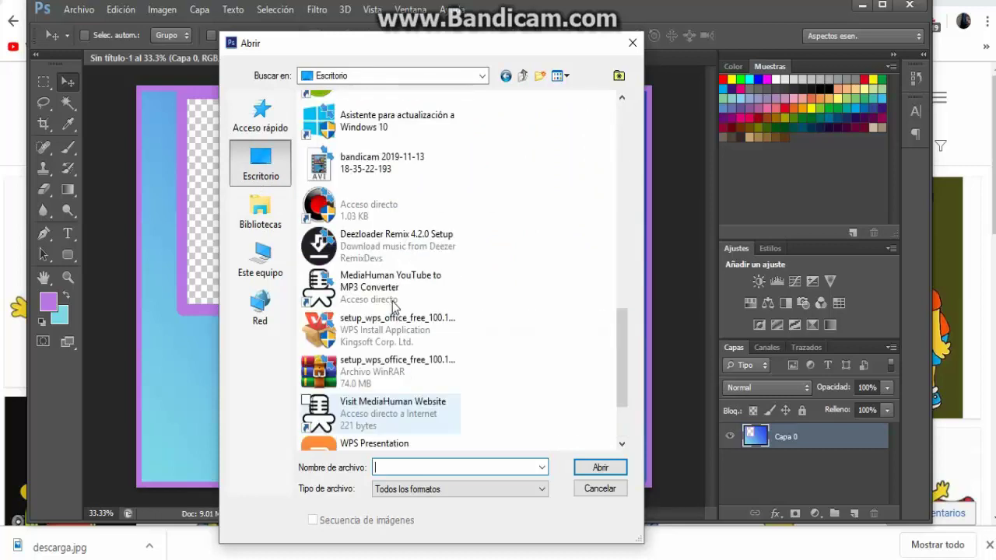
{"action": "scroll", "coordinate": [393, 305], "scroll_direction": "up", "scroll_amount": 3}
{"action": "scroll", "coordinate": [393, 306], "scroll_direction": "up", "scroll_amount": 1}
{"action": "scroll", "coordinate": [393, 306], "scroll_direction": "up", "scroll_amount": 4}
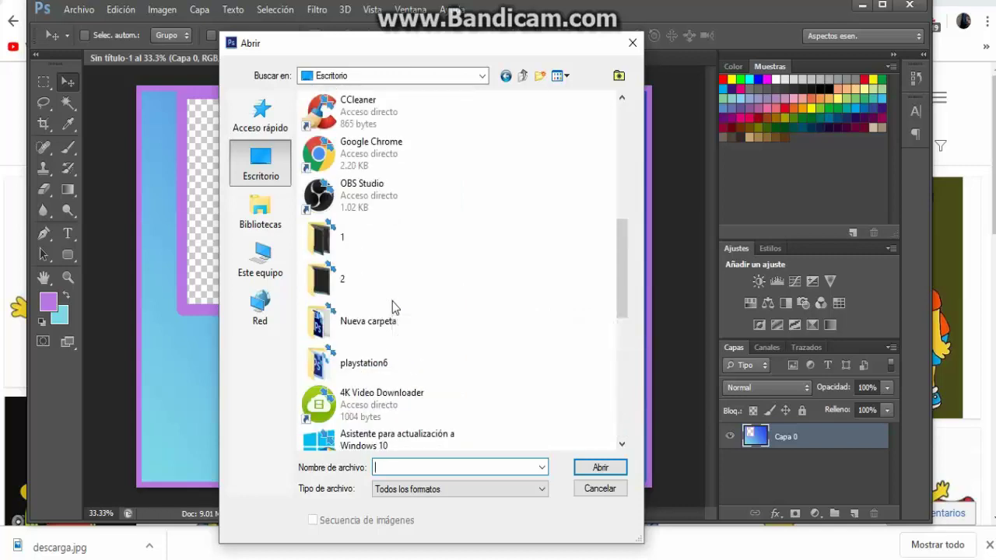
{"action": "scroll", "coordinate": [392, 301], "scroll_direction": "up", "scroll_amount": 3}
{"action": "scroll", "coordinate": [392, 302], "scroll_direction": "down", "scroll_amount": 11}
{"action": "scroll", "coordinate": [392, 301], "scroll_direction": "up", "scroll_amount": 8}
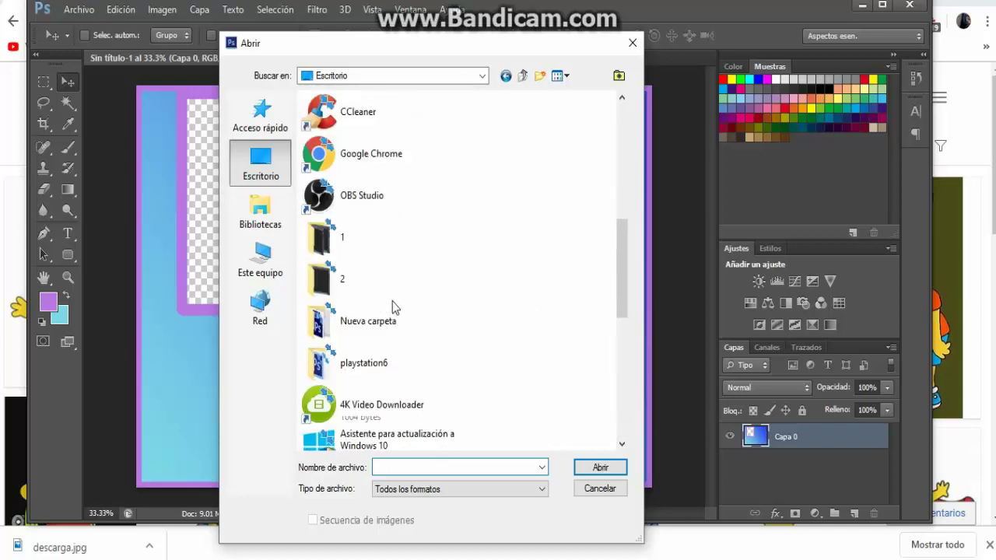
{"action": "scroll", "coordinate": [392, 302], "scroll_direction": "up", "scroll_amount": 4}
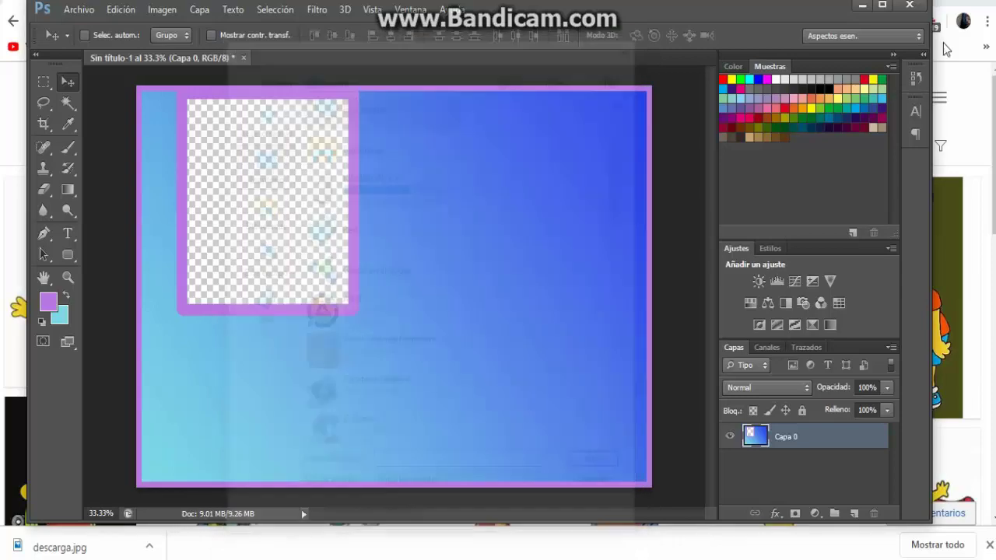
{"action": "left_click", "coordinate": [632, 42]}
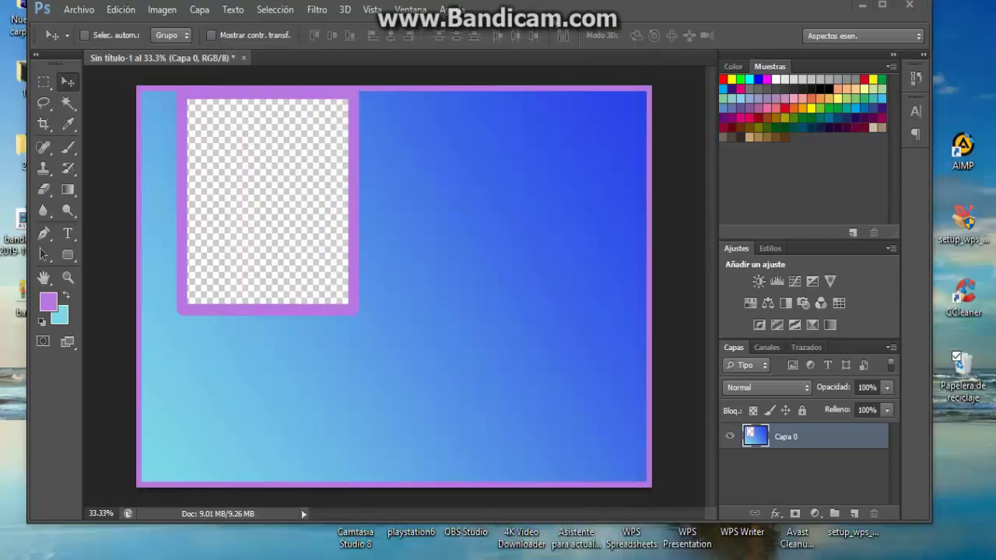
Open bart.png from the Desktop as its own document
{"action": "left_click", "coordinate": [79, 9]}
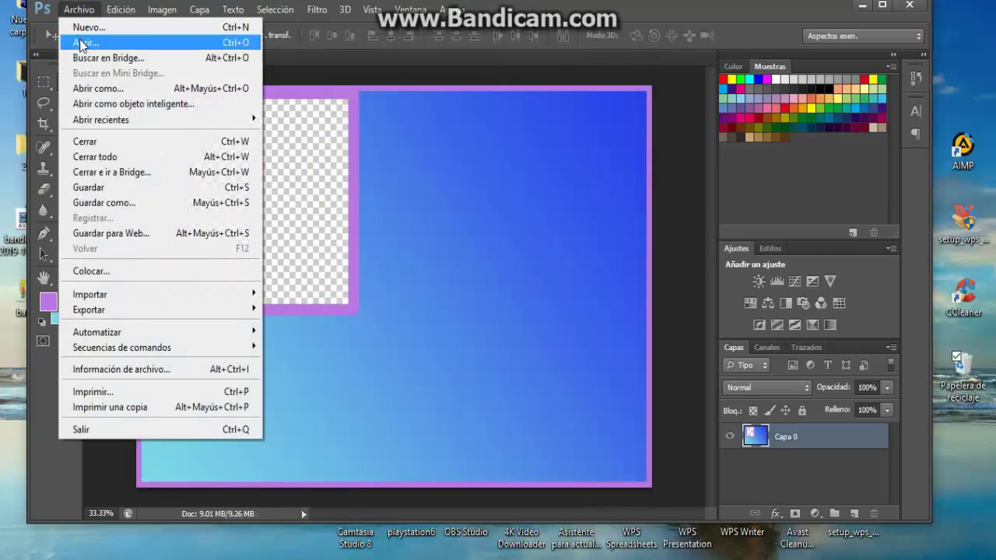
{"action": "left_click", "coordinate": [79, 39]}
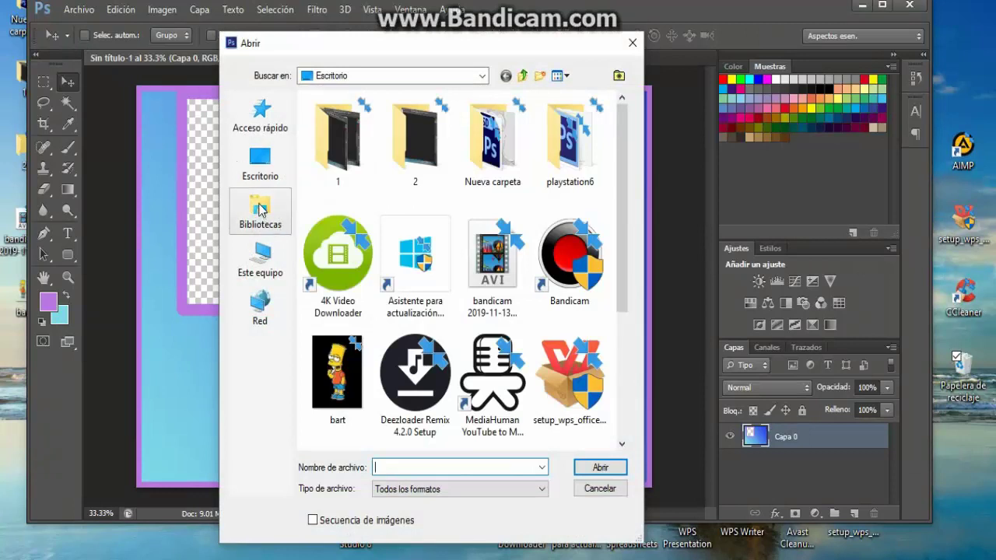
{"action": "scroll", "coordinate": [421, 268], "scroll_direction": "down", "scroll_amount": 2}
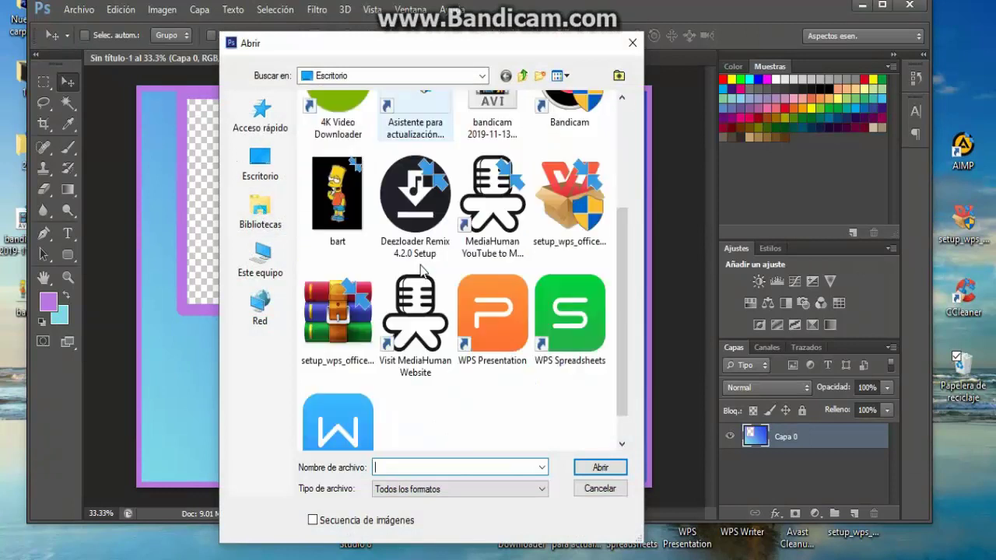
{"action": "scroll", "coordinate": [421, 268], "scroll_direction": "up", "scroll_amount": 2}
{"action": "left_click", "coordinate": [265, 177]}
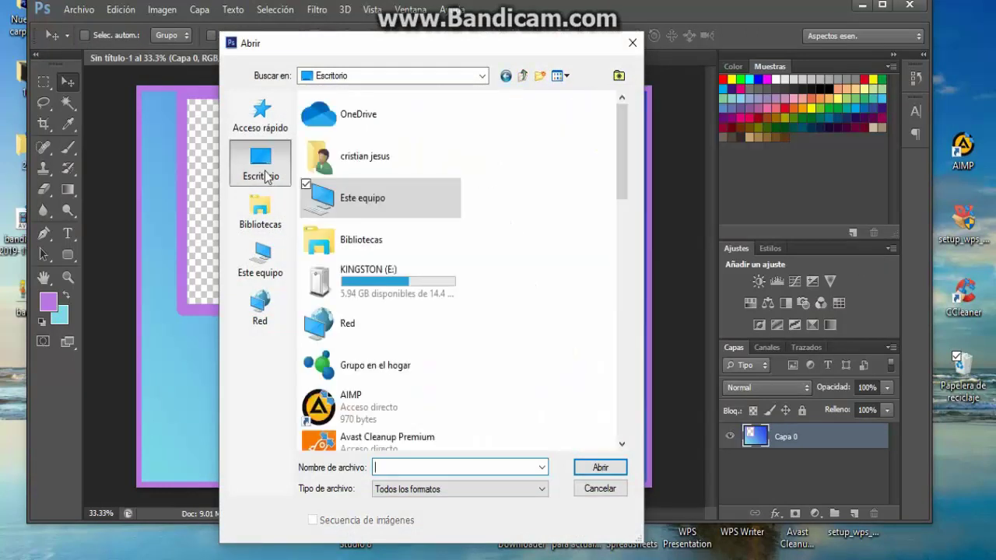
{"action": "scroll", "coordinate": [436, 260], "scroll_direction": "down", "scroll_amount": 2}
{"action": "scroll", "coordinate": [436, 259], "scroll_direction": "down", "scroll_amount": 1}
{"action": "scroll", "coordinate": [436, 260], "scroll_direction": "down", "scroll_amount": 1}
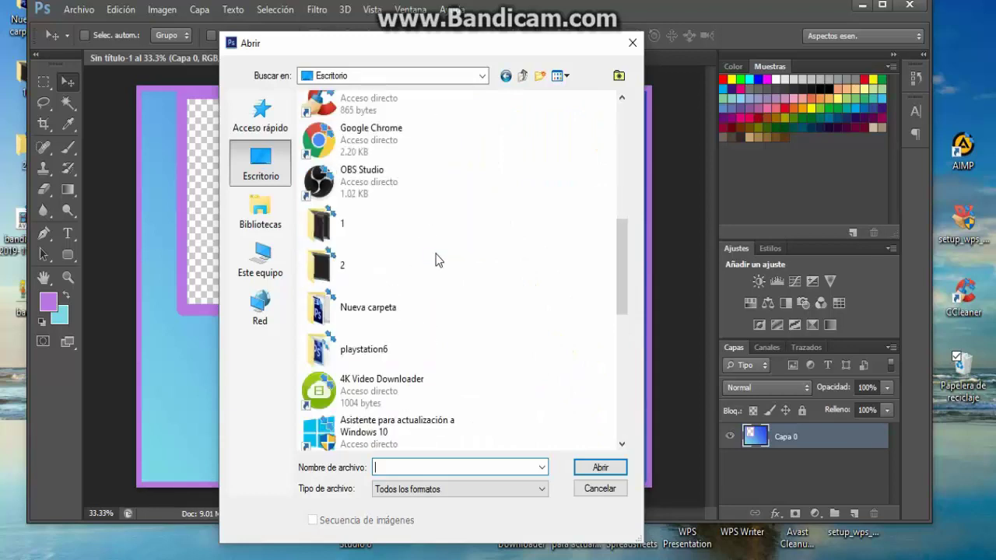
{"action": "scroll", "coordinate": [436, 257], "scroll_direction": "down", "scroll_amount": 3}
{"action": "left_click", "coordinate": [396, 342]}
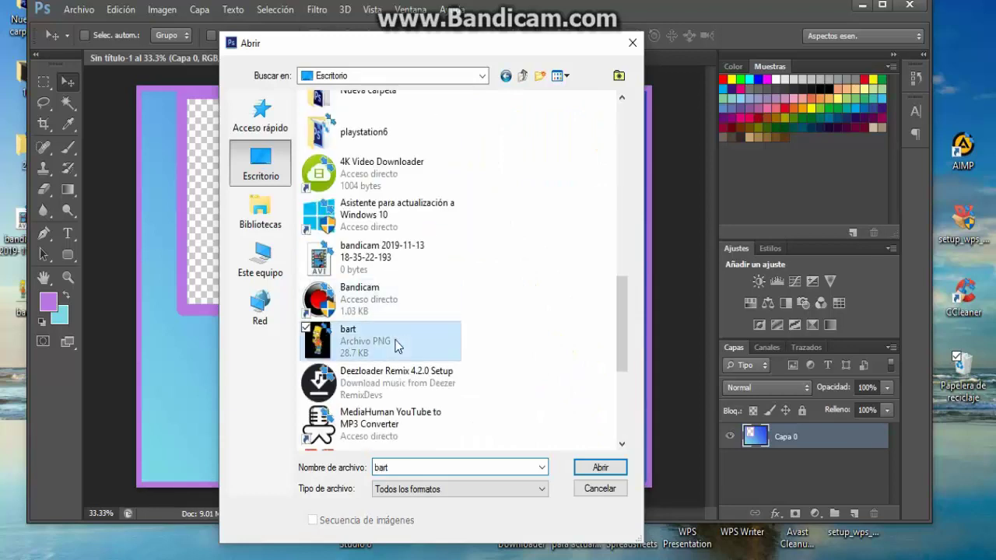
{"action": "left_click", "coordinate": [579, 467]}
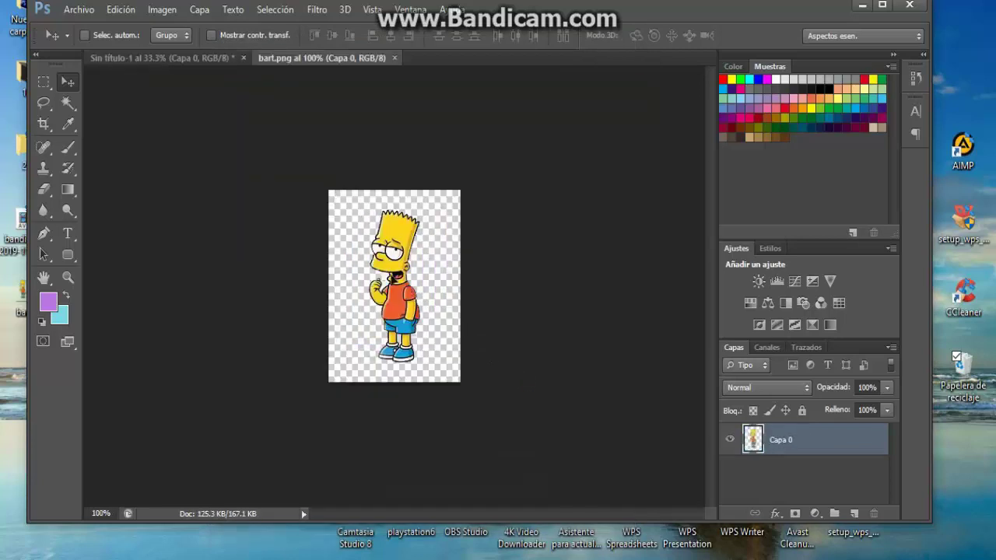
Drag bart.png onto the Sin título-1 card as a new layer and begin enlarging it
{"action": "mouse_move", "coordinate": [417, 296]}
{"action": "left_mouse_down"}
{"action": "mouse_move", "coordinate": [191, 58]}
{"action": "mouse_move", "coordinate": [263, 158]}
{"action": "left_mouse_up"}
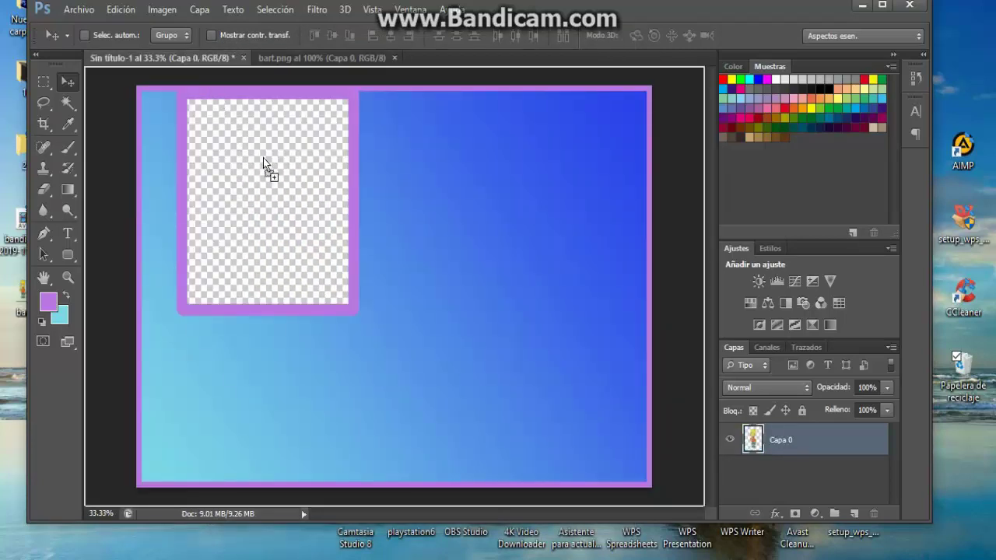
{"action": "left_click_drag", "start_coordinate": [478, 216], "coordinate": [480, 219]}
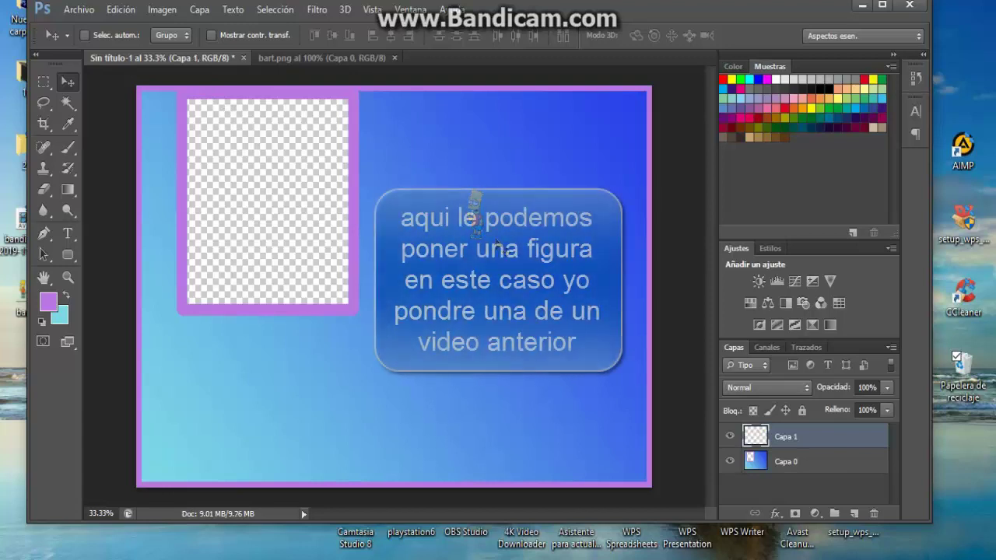
{"action": "key", "text": "ctrl+t"}
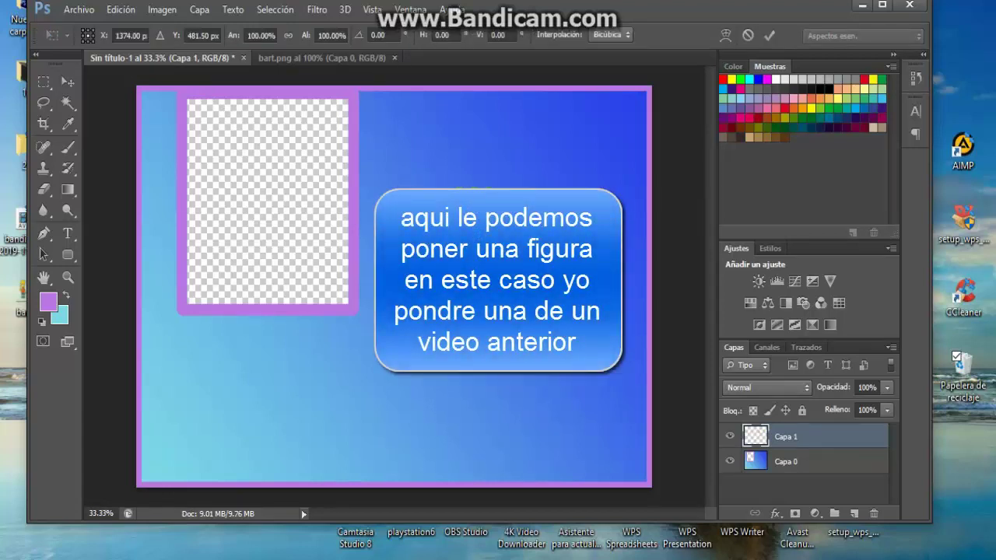
{"action": "left_click_drag", "start_coordinate": [627, 284], "coordinate": [596, 397]}
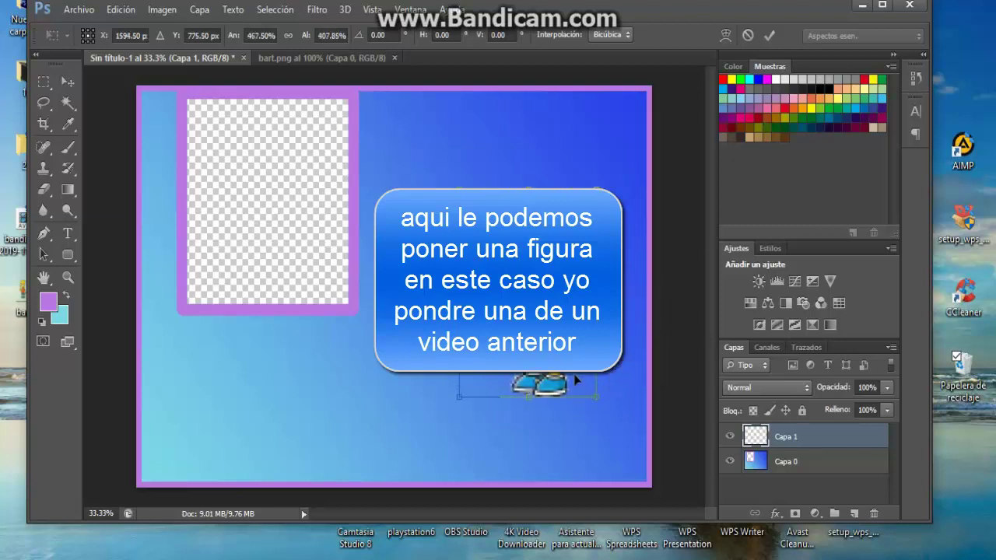
Move and enlarge Bart at the card's upper right, commit, and choose Archivo > Abrir
{"action": "left_click_drag", "start_coordinate": [552, 347], "coordinate": [523, 255]}
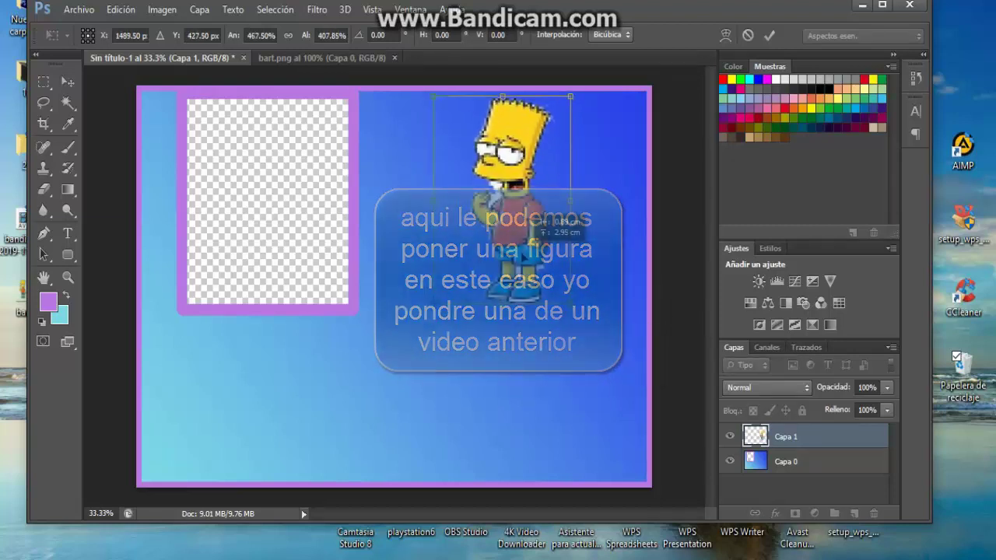
{"action": "left_click_drag", "start_coordinate": [569, 302], "coordinate": [613, 343]}
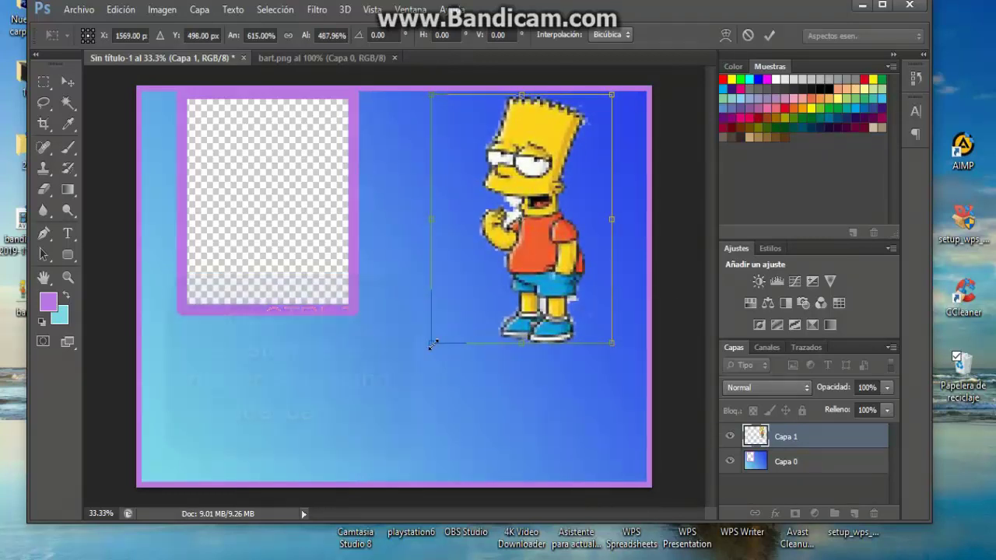
{"action": "left_click_drag", "start_coordinate": [433, 344], "coordinate": [417, 354]}
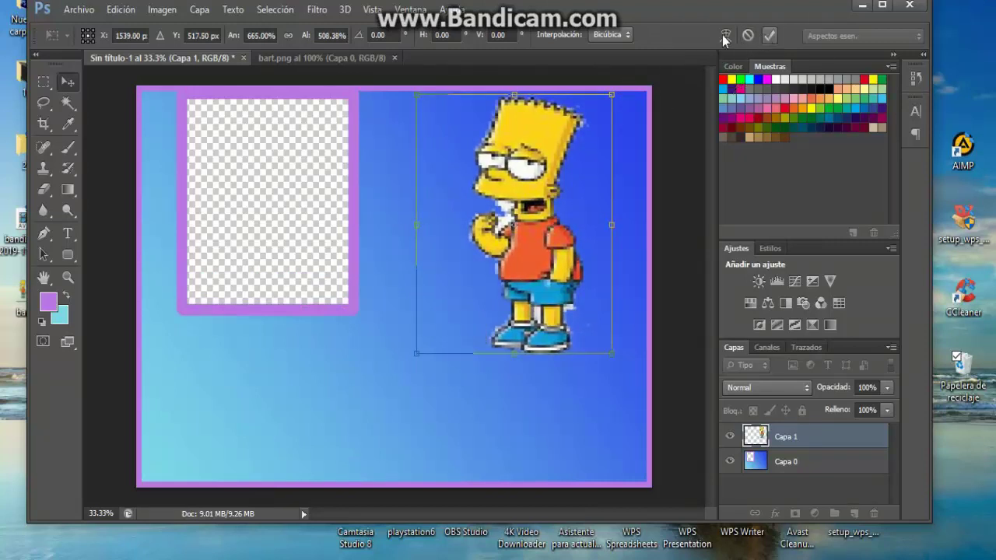
{"action": "left_click", "coordinate": [769, 35]}
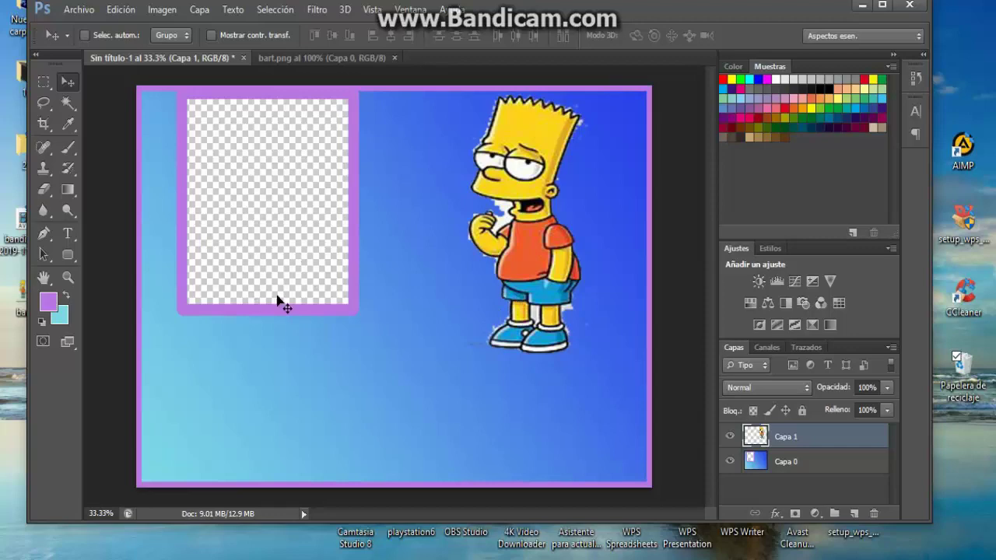
{"action": "left_click", "coordinate": [90, 12]}
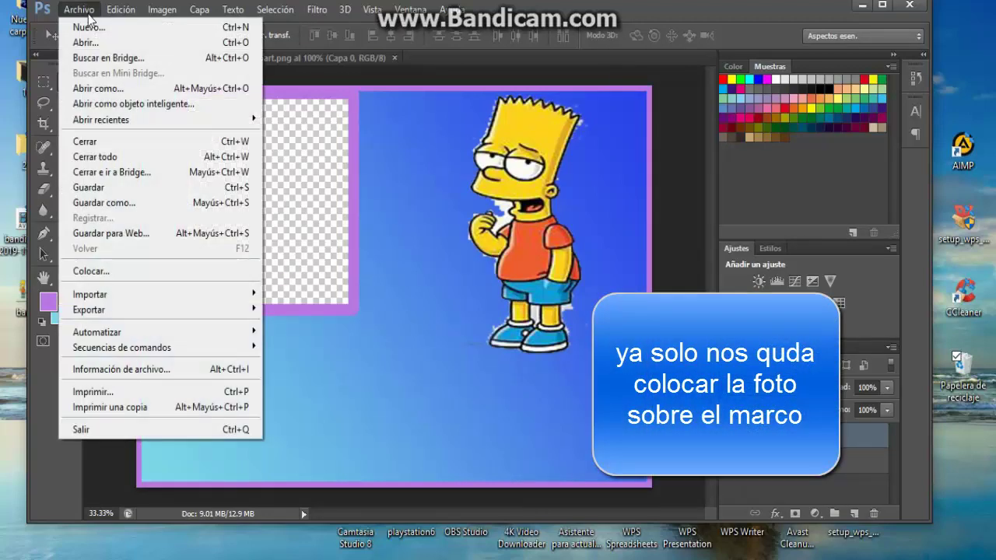
{"action": "left_click", "coordinate": [87, 39]}
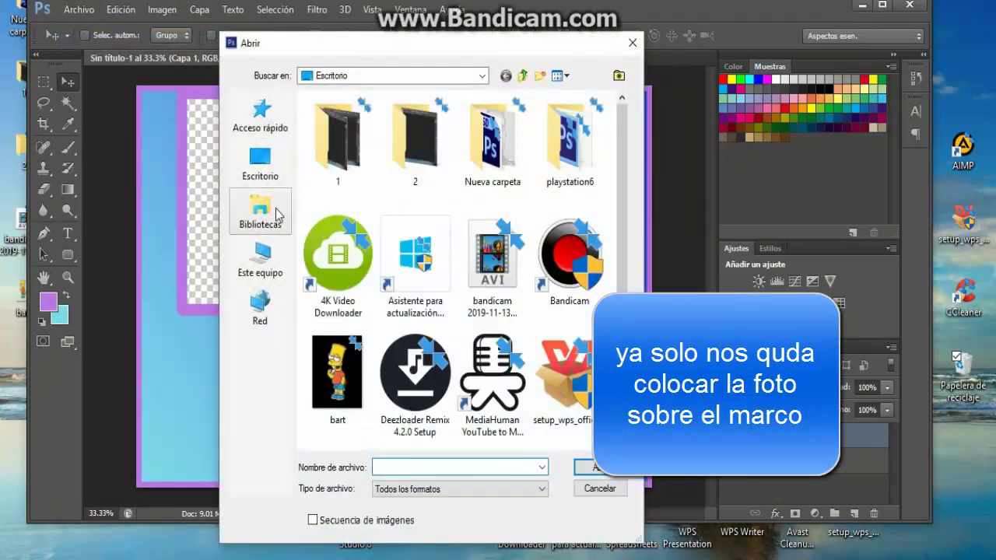
Open the first portrait photo from the camera album folder
{"action": "left_click", "coordinate": [263, 218]}
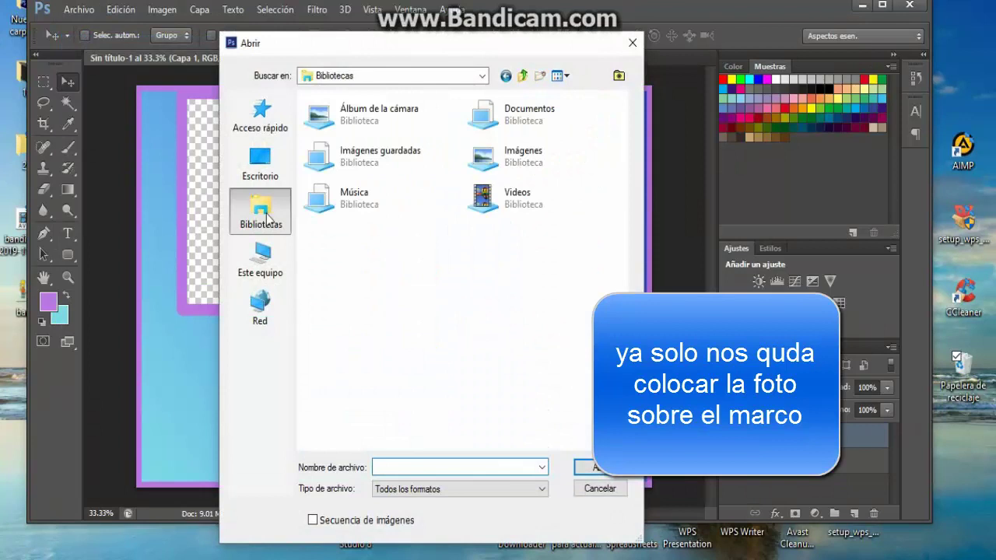
{"action": "double_click", "coordinate": [374, 114]}
{"action": "left_click", "coordinate": [366, 128]}
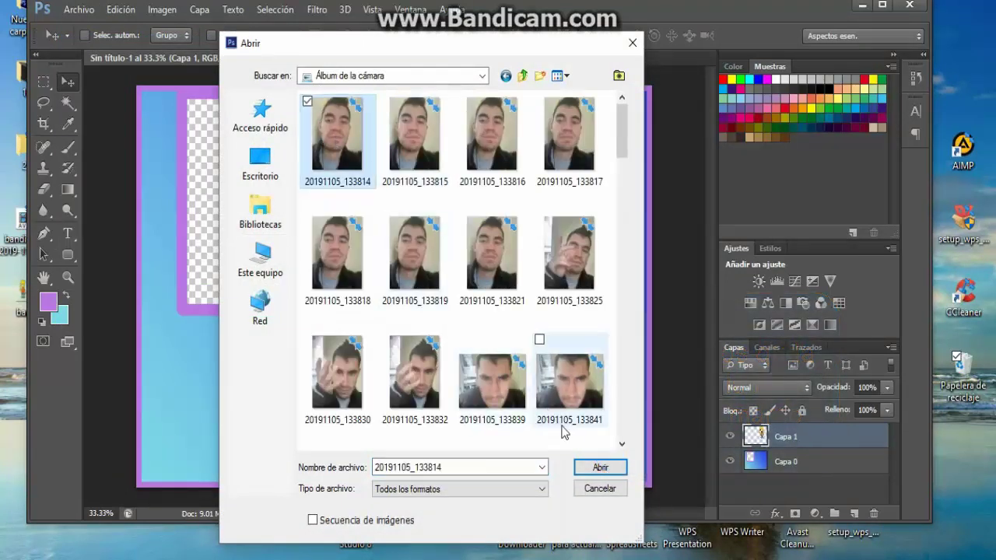
{"action": "left_click", "coordinate": [581, 466]}
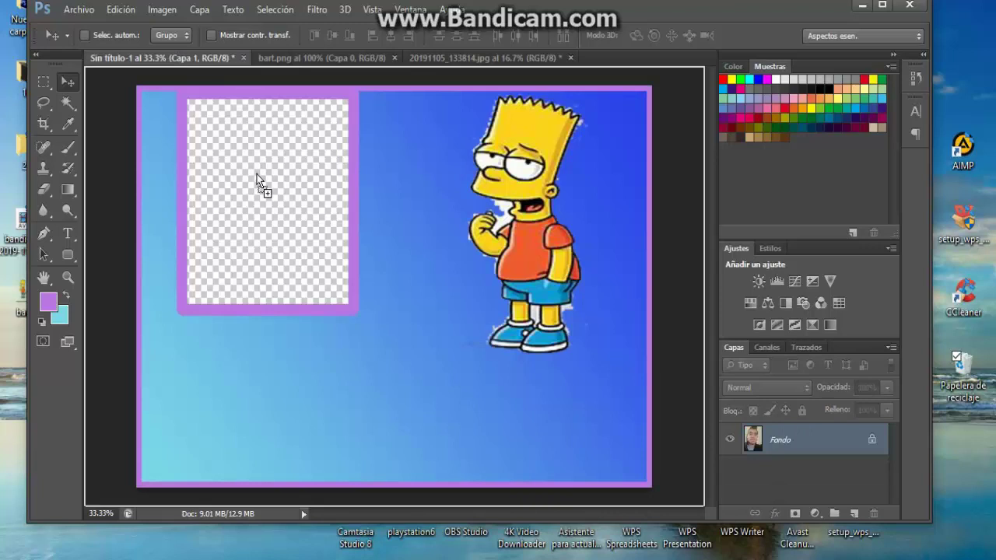
Drag the portrait onto the card as Capa 2 and scale it to fill the purple frame
{"action": "mouse_move", "coordinate": [192, 68]}
{"action": "left_mouse_down"}
{"action": "mouse_move", "coordinate": [260, 181]}
{"action": "mouse_move", "coordinate": [287, 354]}
{"action": "left_mouse_up"}
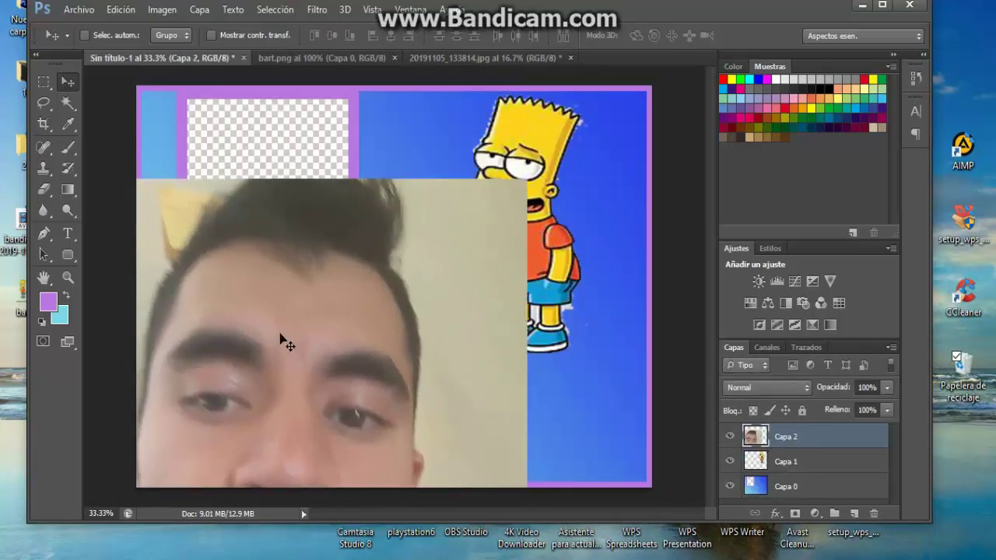
{"action": "key", "text": "ctrl+t"}
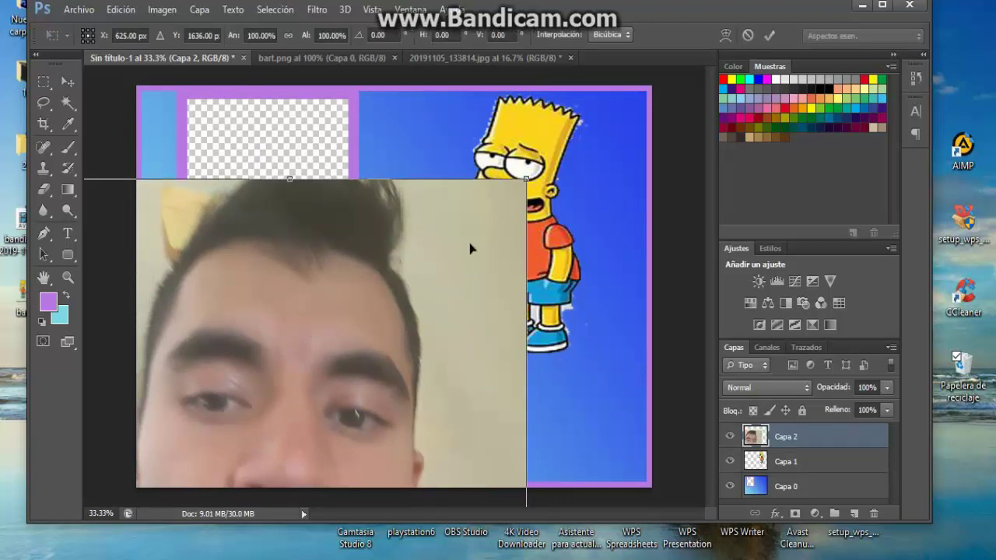
{"action": "left_click_drag", "start_coordinate": [526, 180], "coordinate": [156, 404]}
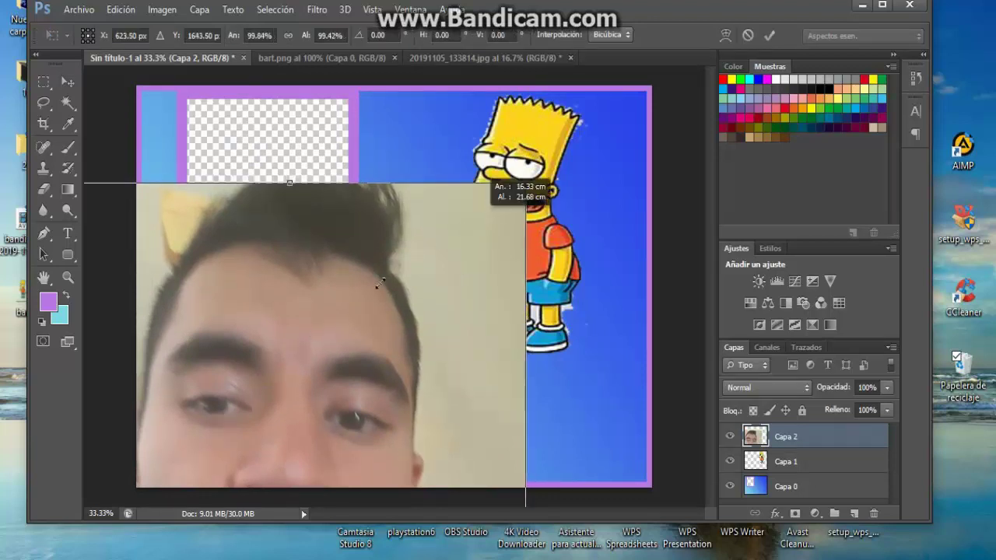
{"action": "mouse_move", "coordinate": [119, 453]}
{"action": "left_mouse_down"}
{"action": "mouse_move", "coordinate": [361, 142]}
{"action": "mouse_move", "coordinate": [338, 429]}
{"action": "left_mouse_up"}
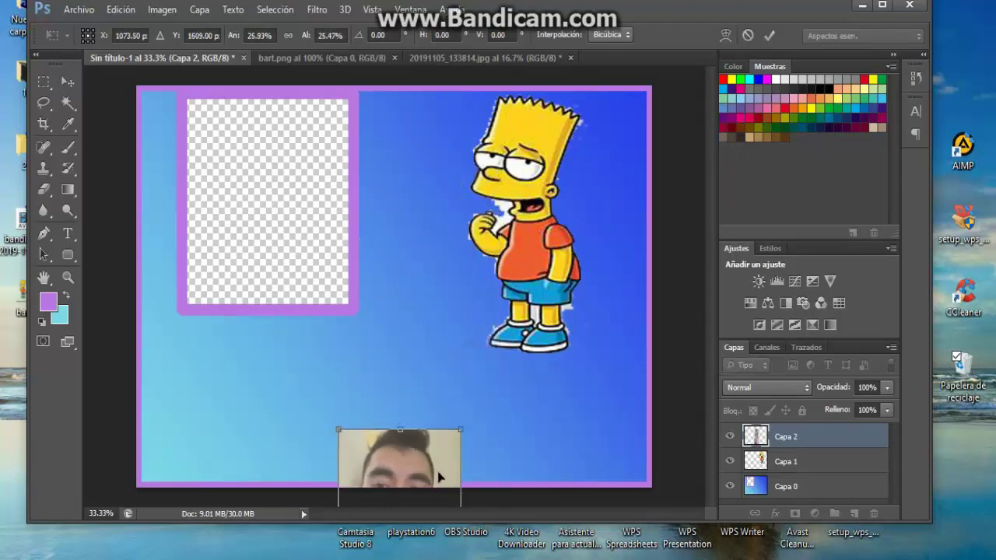
{"action": "mouse_move", "coordinate": [415, 470]}
{"action": "left_mouse_down"}
{"action": "mouse_move", "coordinate": [315, 219]}
{"action": "mouse_move", "coordinate": [265, 146]}
{"action": "left_mouse_up"}
{"action": "left_click_drag", "start_coordinate": [314, 277], "coordinate": [352, 317]}
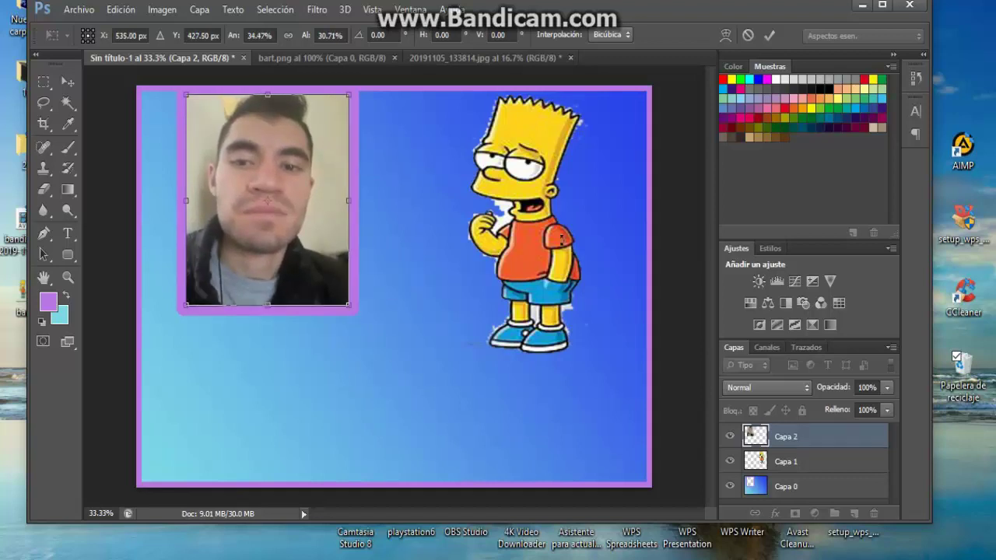
{"action": "left_click", "coordinate": [769, 35]}
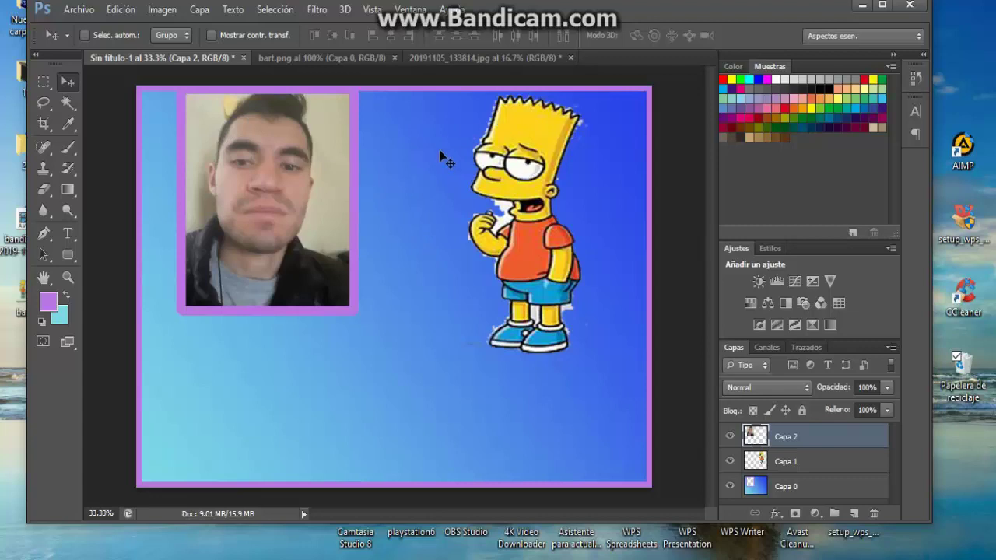
Type FELICIDADES with the Horizontal Type tool at the card's lower left
{"action": "left_click", "coordinate": [68, 235]}
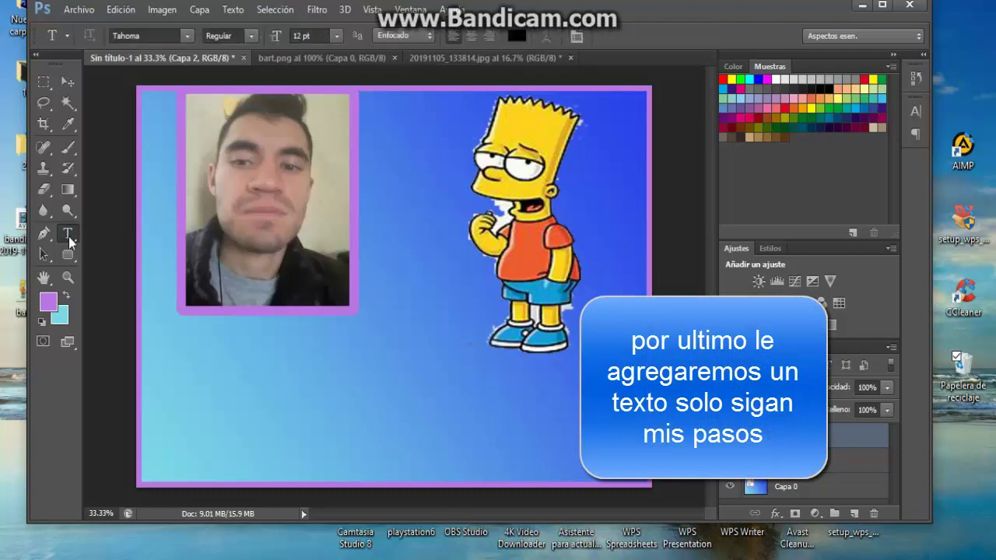
{"action": "left_click", "coordinate": [168, 389]}
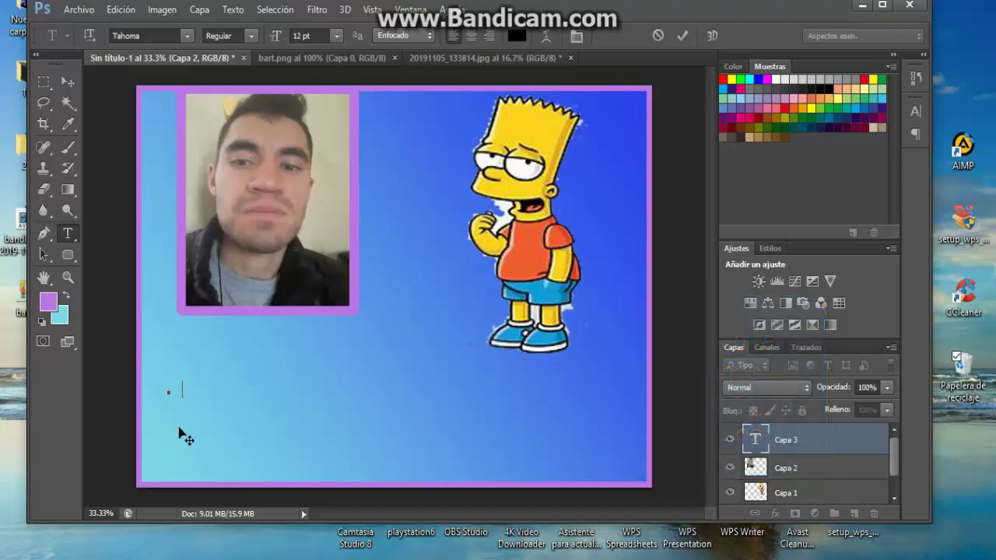
{"action": "type", "text": "FELICIDADES"}
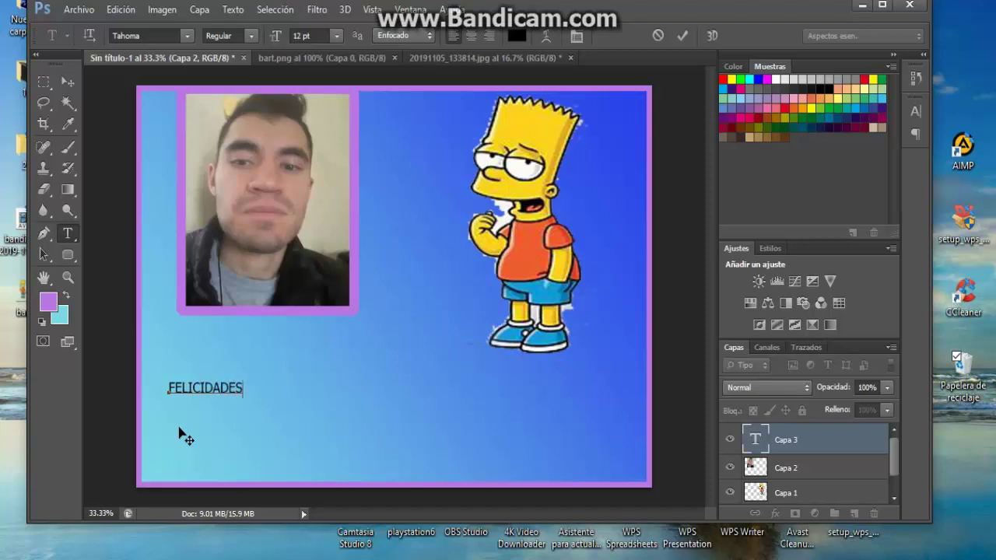
Scale FELICIDADES up across the card bottom and name its layer FELICIDADES
{"action": "key", "text": "ctrl+a"}
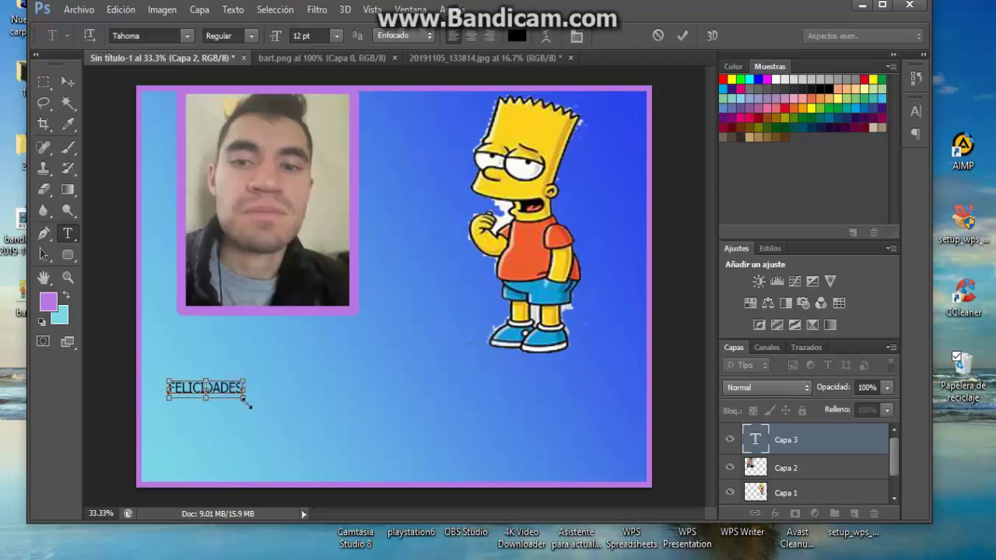
{"action": "left_click_drag", "start_coordinate": [246, 403], "coordinate": [645, 481]}
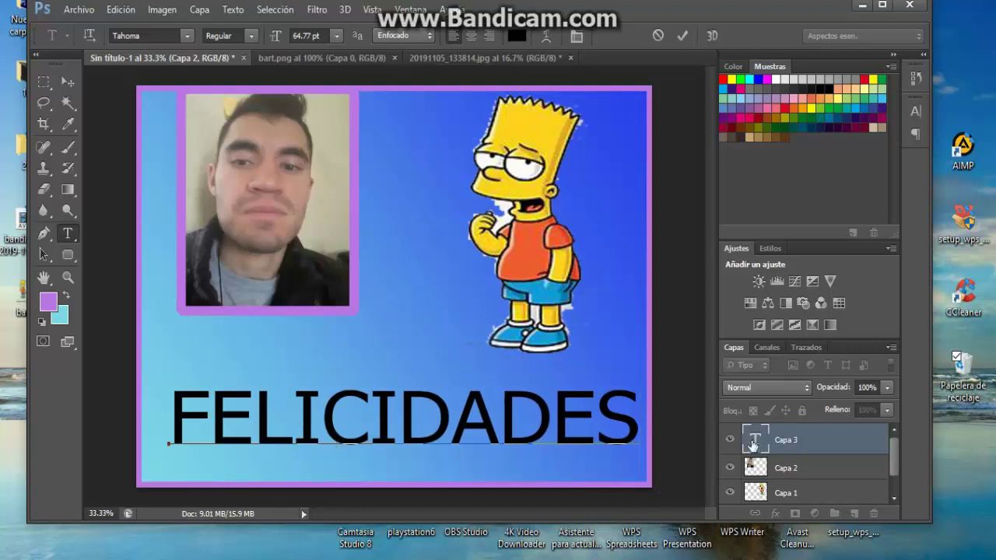
{"action": "left_click", "coordinate": [821, 442]}
{"action": "double_click", "coordinate": [823, 441]}
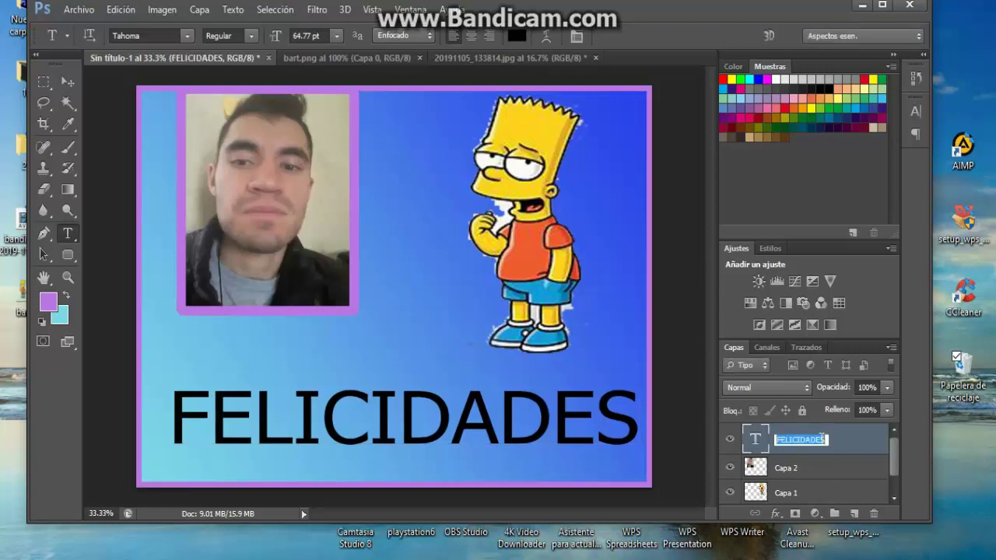
{"action": "key", "text": "Return"}
Add Bevel and Emboss to FELICIDADES with depth 755%, size 54 px and soften 7
{"action": "double_click", "coordinate": [834, 440]}
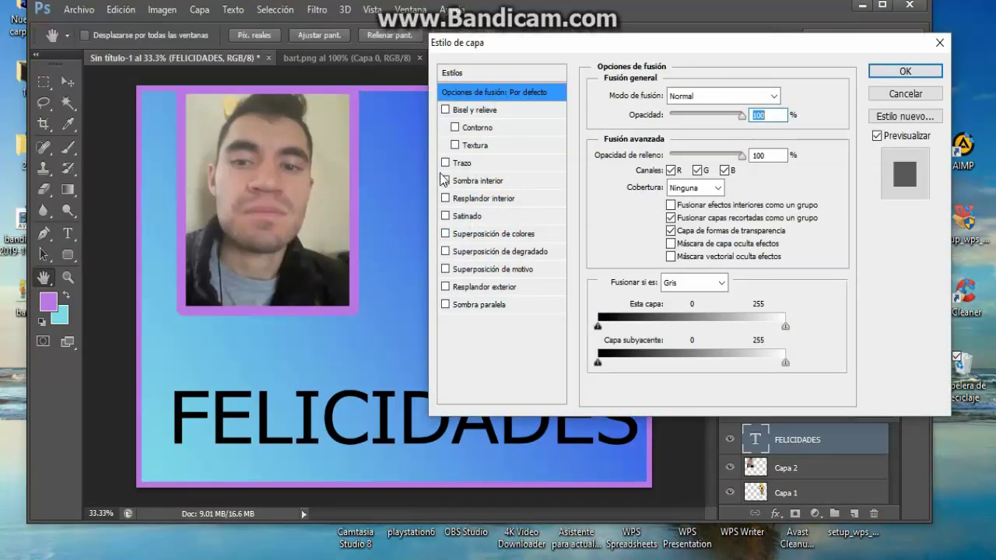
{"action": "left_click", "coordinate": [444, 110]}
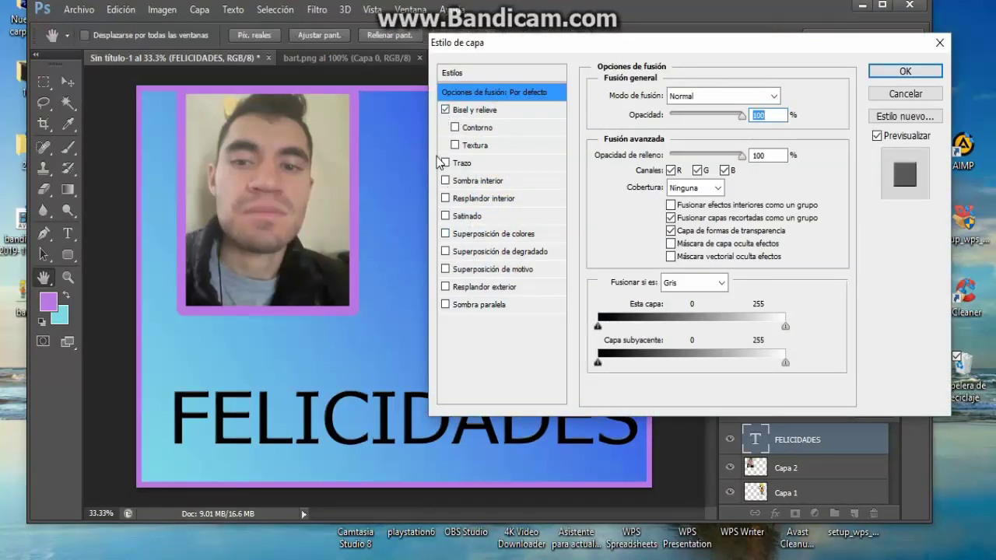
{"action": "left_click", "coordinate": [483, 110]}
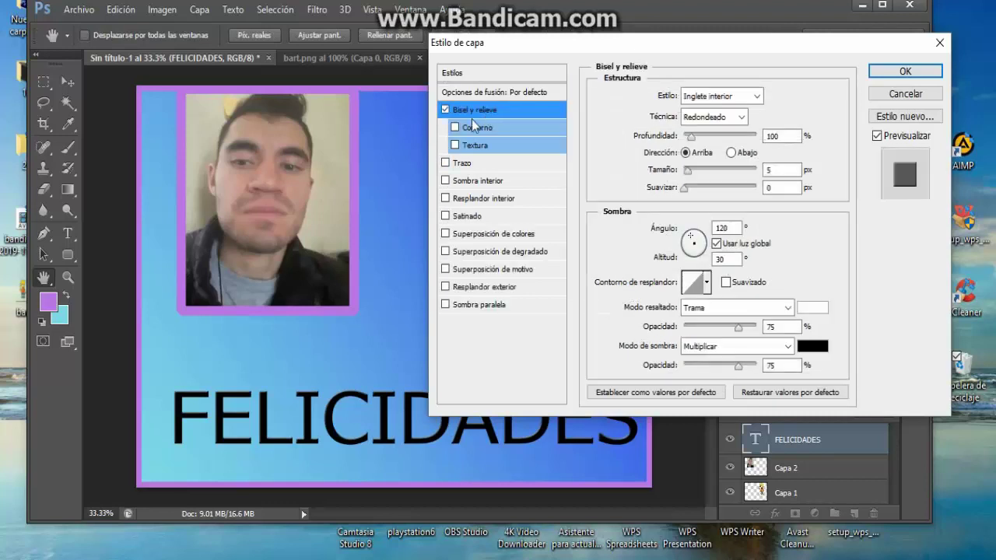
{"action": "left_click_drag", "start_coordinate": [689, 136], "coordinate": [741, 159]}
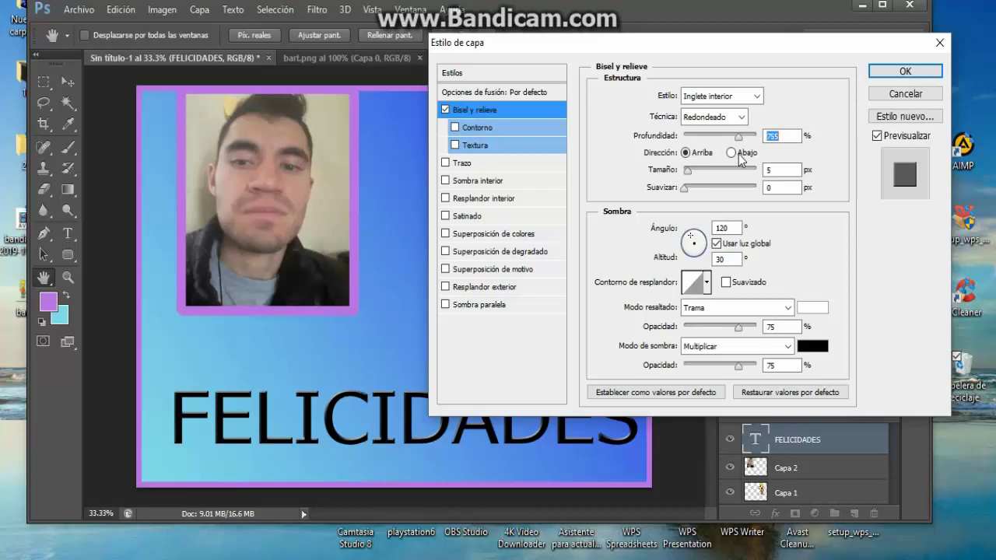
{"action": "left_click_drag", "start_coordinate": [686, 171], "coordinate": [703, 183]}
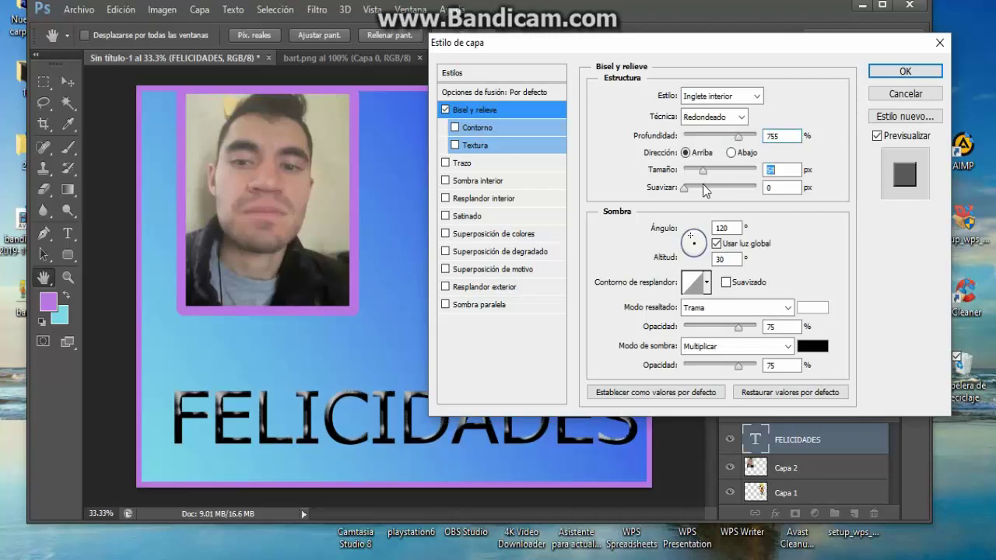
{"action": "left_click_drag", "start_coordinate": [690, 191], "coordinate": [713, 200]}
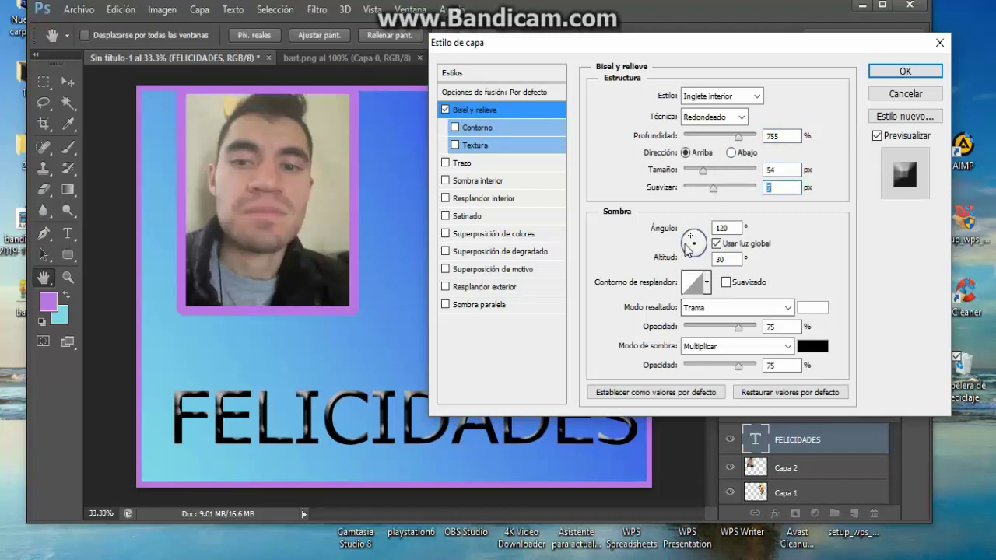
Enable Contour, Stroke and Inner Shadow on the text, leaving Texture off
{"action": "left_click", "coordinate": [456, 134]}
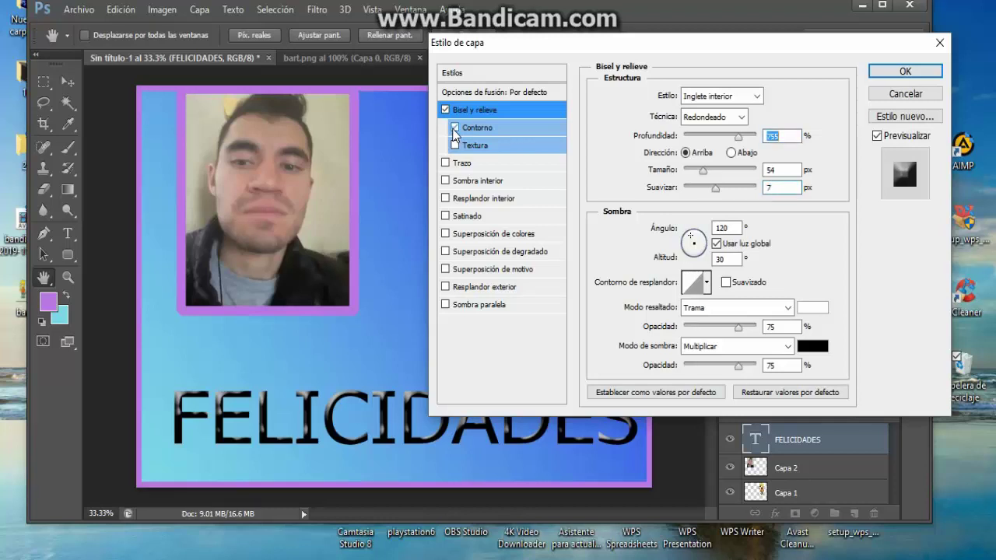
{"action": "left_click", "coordinate": [478, 129]}
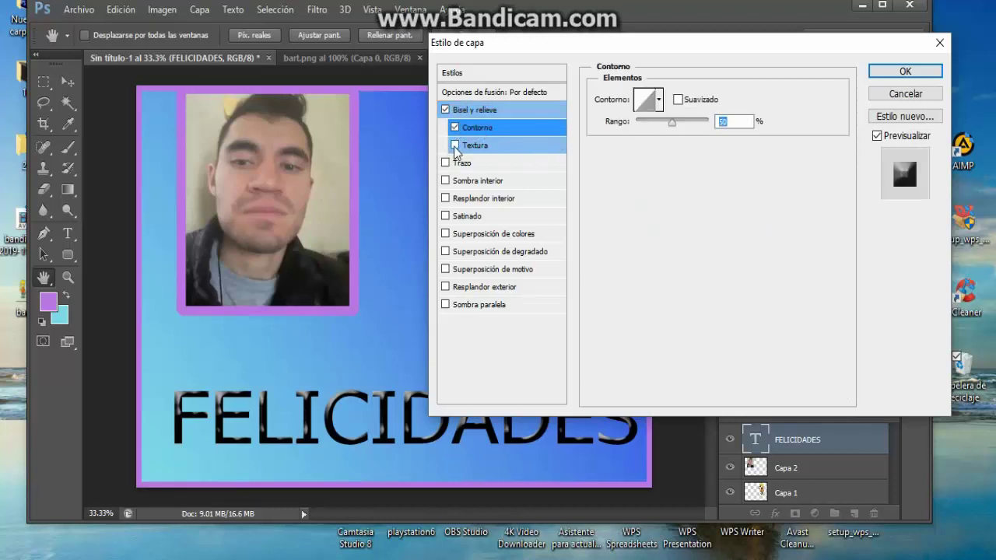
{"action": "left_click", "coordinate": [455, 146]}
{"action": "left_click", "coordinate": [455, 145]}
{"action": "left_click", "coordinate": [446, 164]}
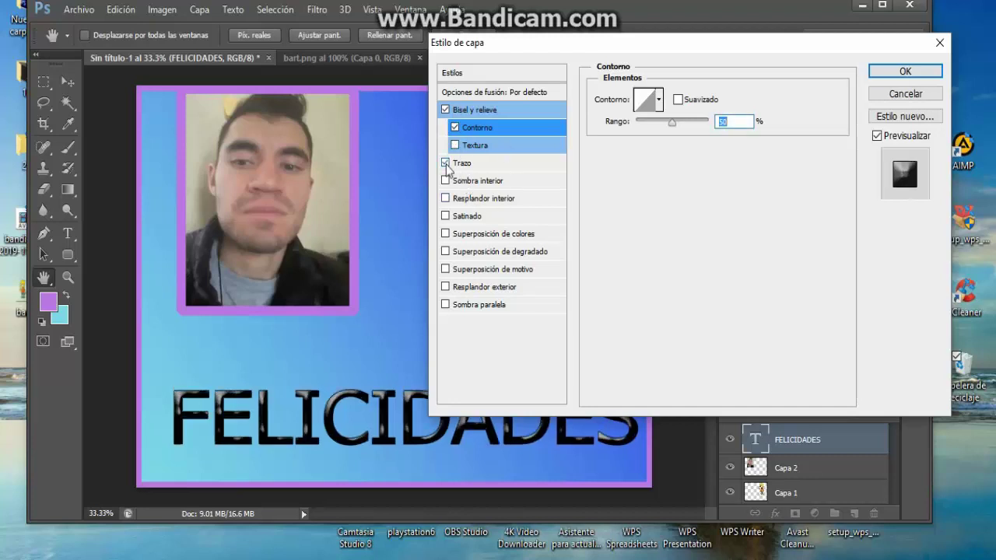
{"action": "left_click", "coordinate": [467, 163]}
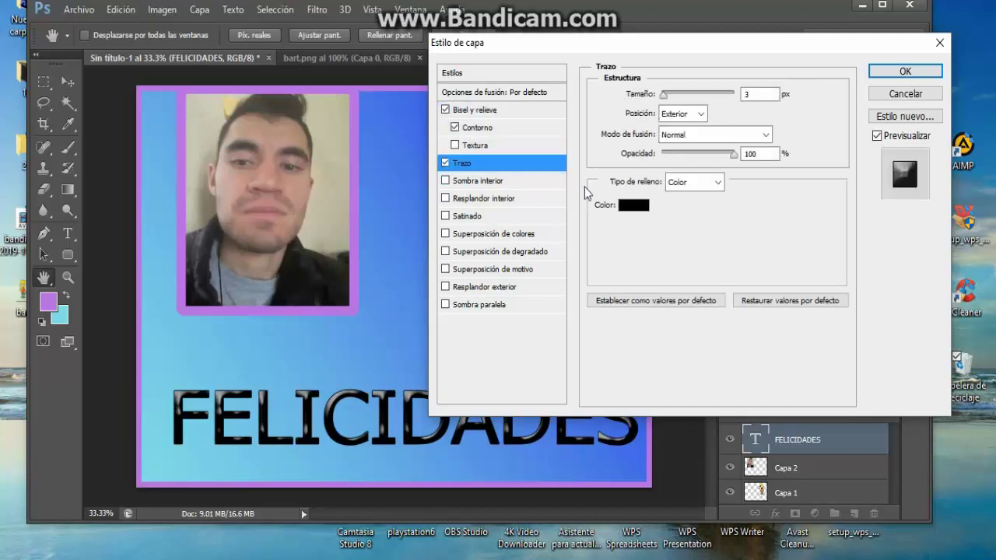
{"action": "left_click", "coordinate": [466, 180]}
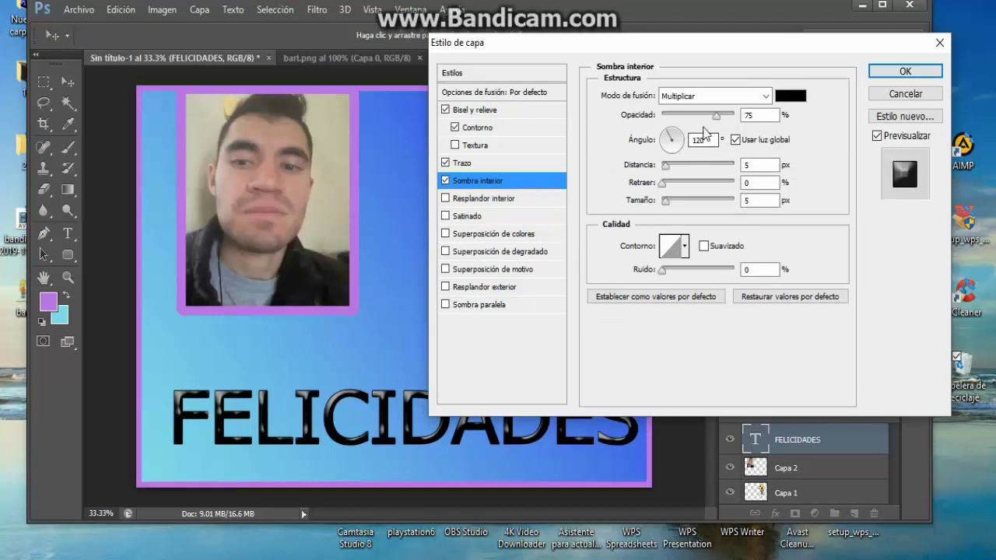
Set the inner shadow to 100% opacity with greater distance and added noise
{"action": "left_click_drag", "start_coordinate": [719, 116], "coordinate": [734, 116]}
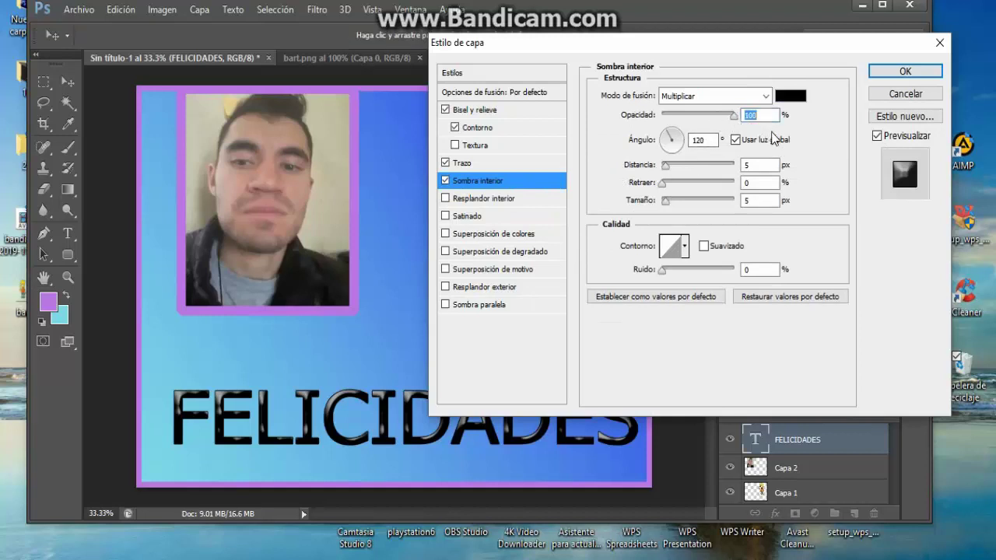
{"action": "mouse_move", "coordinate": [666, 165]}
{"action": "left_mouse_down"}
{"action": "mouse_move", "coordinate": [690, 164]}
{"action": "mouse_move", "coordinate": [699, 199]}
{"action": "mouse_move", "coordinate": [723, 210]}
{"action": "left_mouse_up"}
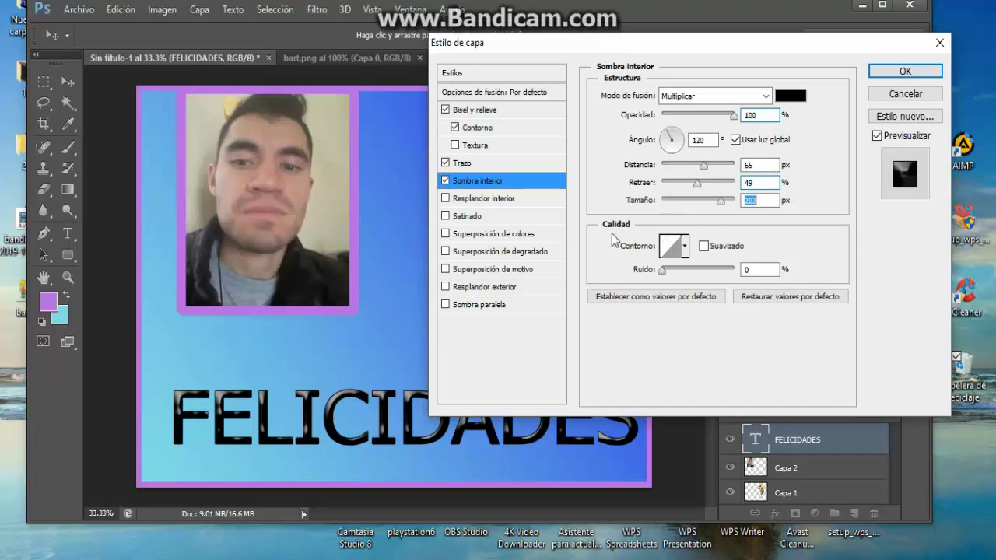
{"action": "left_click_drag", "start_coordinate": [662, 270], "coordinate": [697, 278]}
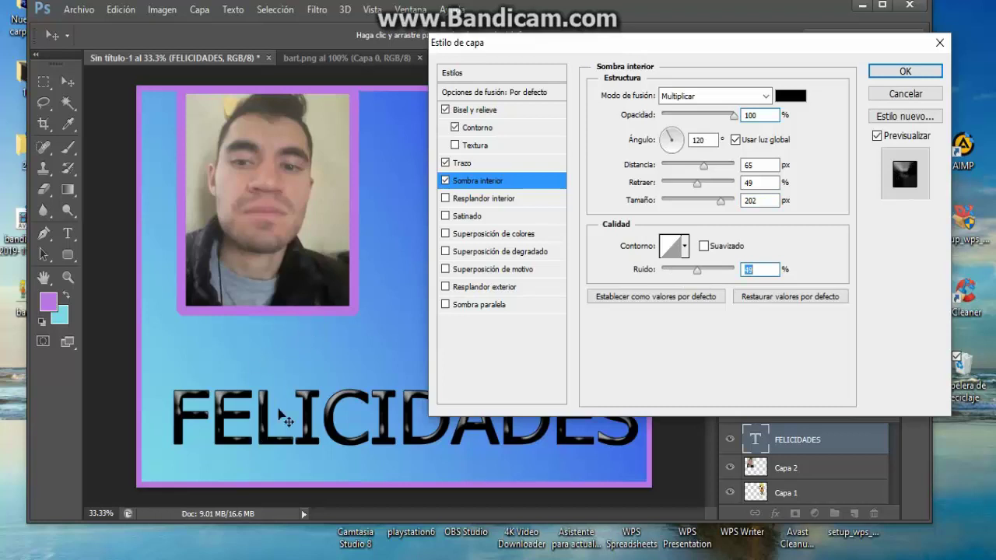
Add inner glow, satin, overlays, outer glow and a 100% opacity drop shadow at 18 px
{"action": "left_click", "coordinate": [445, 199]}
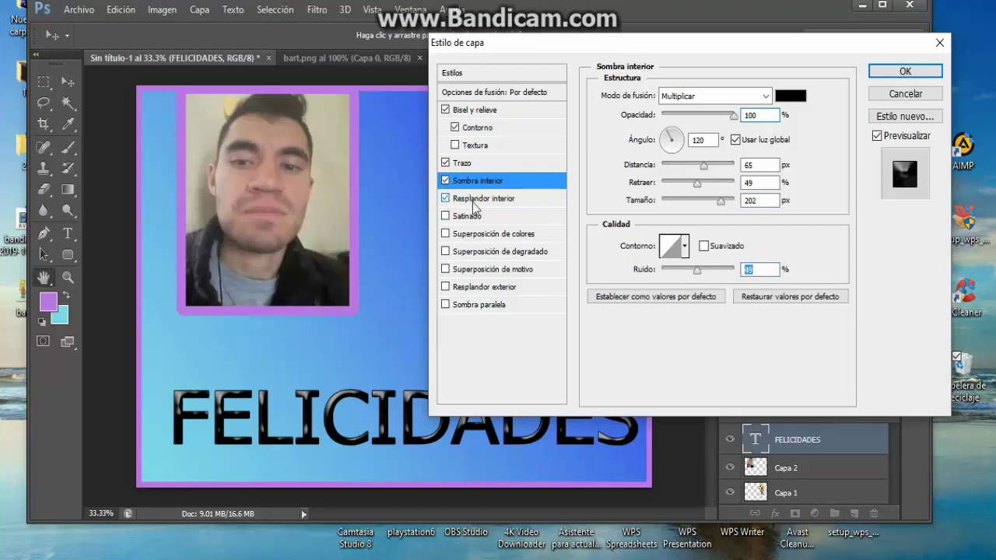
{"action": "left_click", "coordinate": [475, 200]}
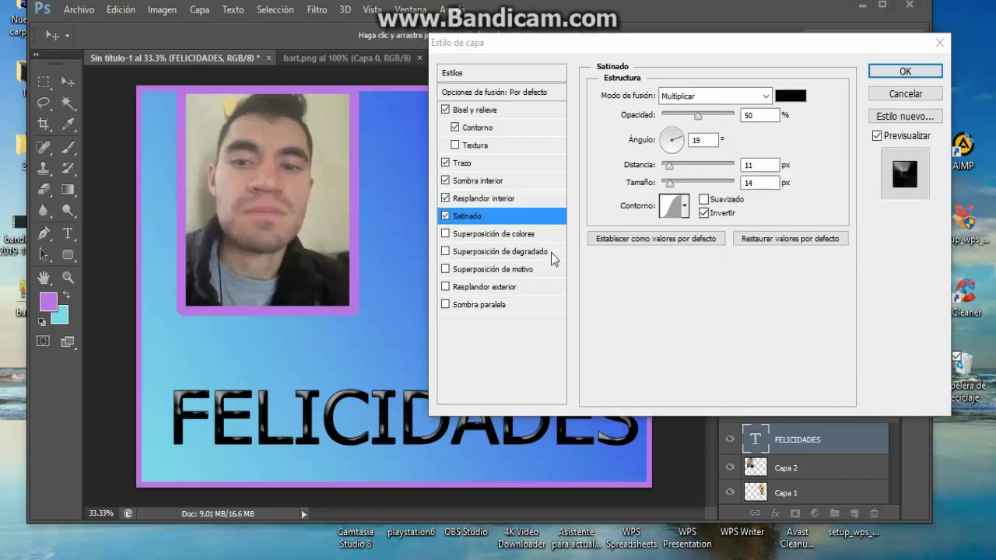
{"action": "left_click", "coordinate": [448, 236]}
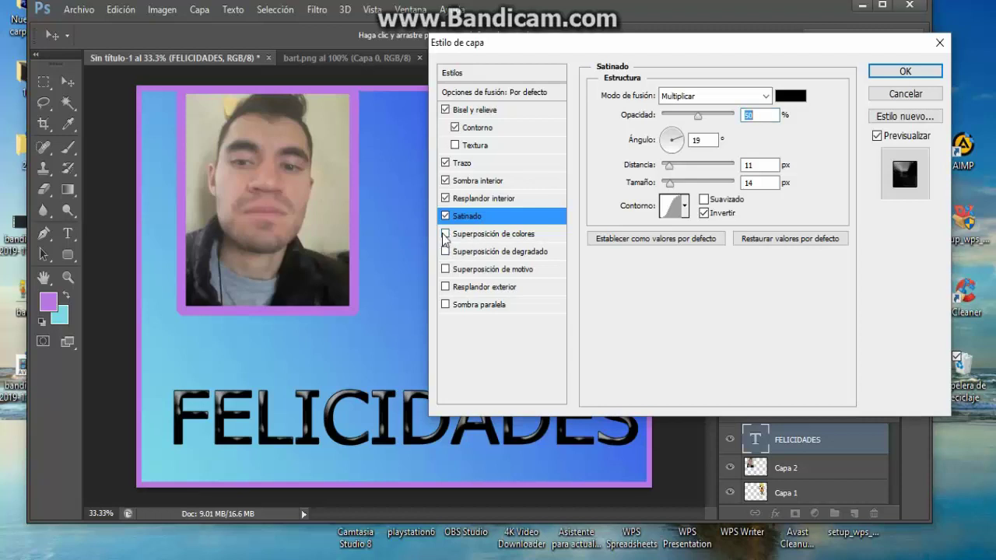
{"action": "left_click", "coordinate": [445, 233]}
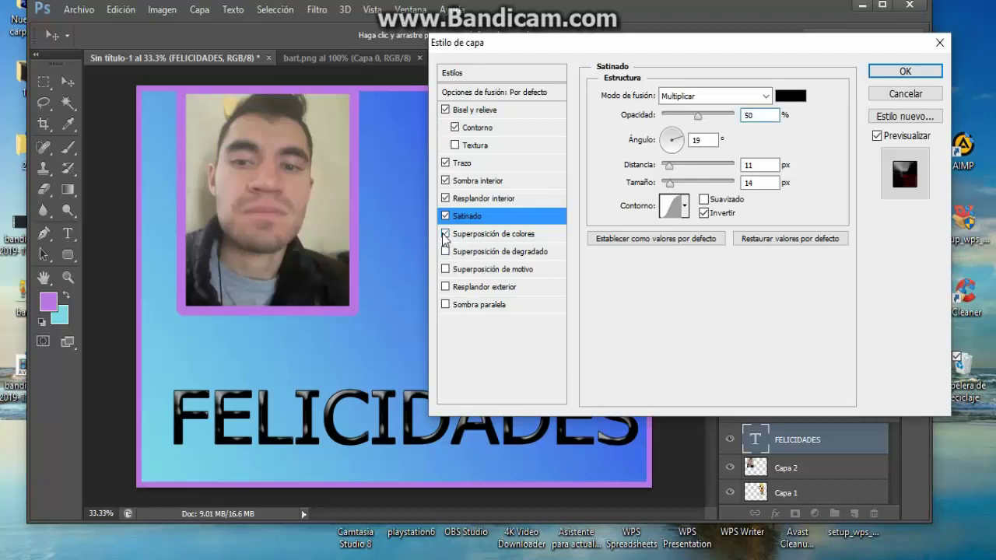
{"action": "left_click", "coordinate": [445, 286]}
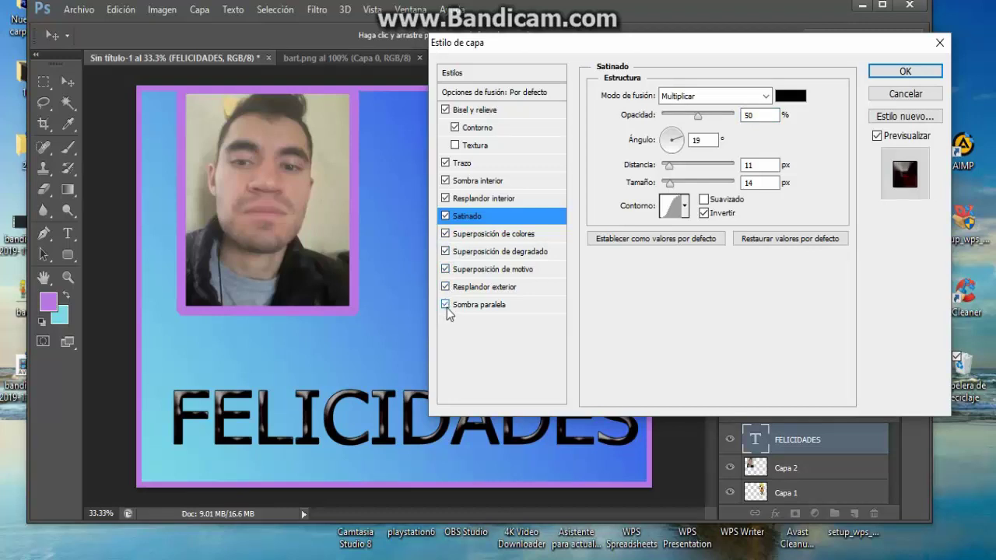
{"action": "left_click", "coordinate": [469, 306]}
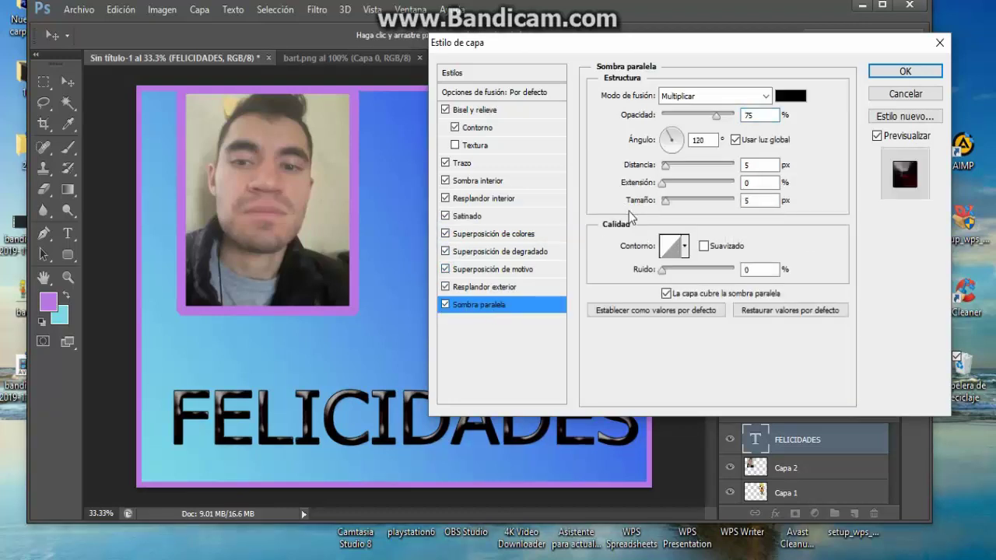
{"action": "left_click_drag", "start_coordinate": [716, 116], "coordinate": [744, 124]}
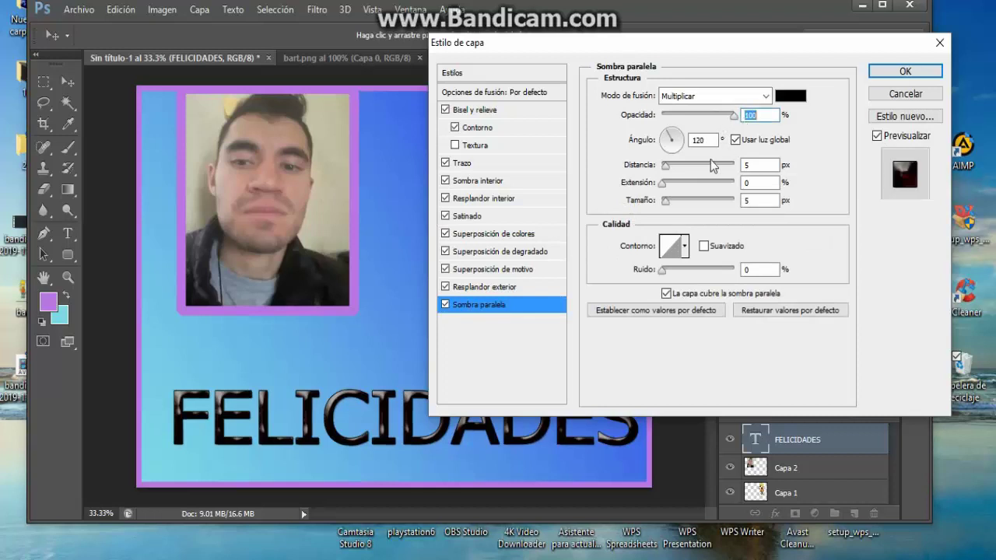
{"action": "mouse_move", "coordinate": [666, 167]}
{"action": "left_mouse_down"}
{"action": "mouse_move", "coordinate": [707, 180]}
{"action": "mouse_move", "coordinate": [674, 173]}
{"action": "left_mouse_up"}
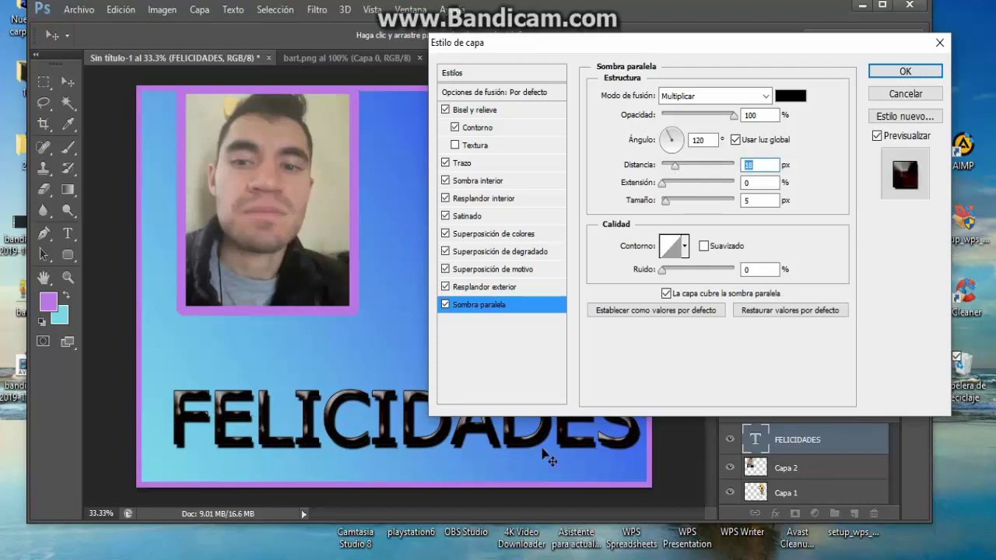
Confirm the Layer Style dialog to apply the stacked FELICIDADES effects
{"action": "left_click", "coordinate": [904, 71]}
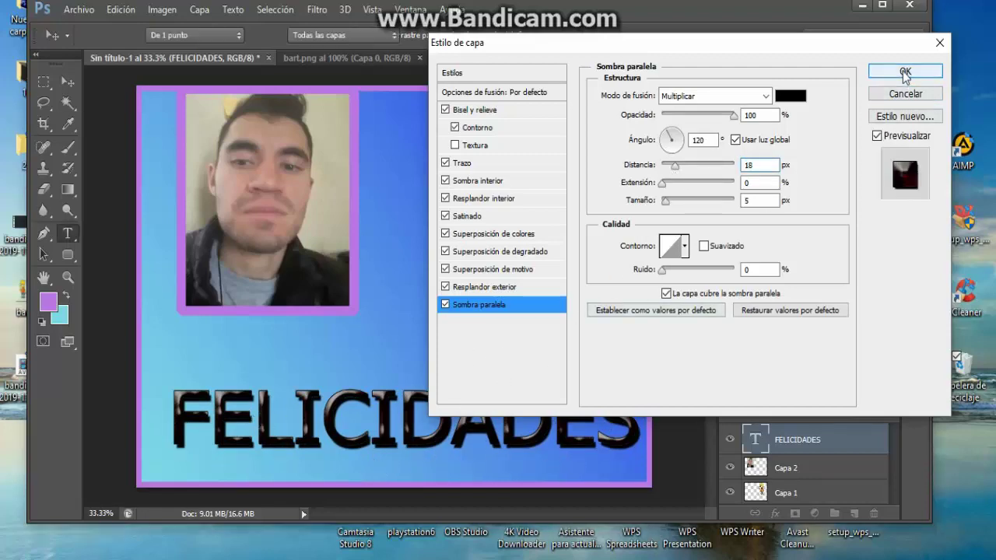